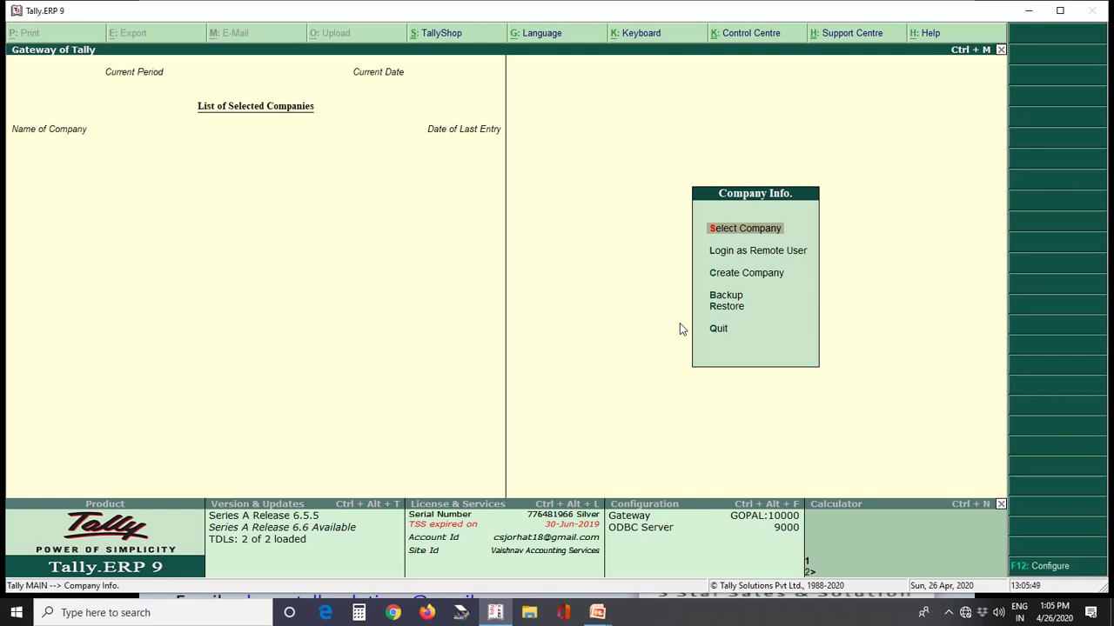
# Step: Search the company list for 'Abacus' and open the vault-encrypted Abacus Services demo company
pyautogui.press('Return')
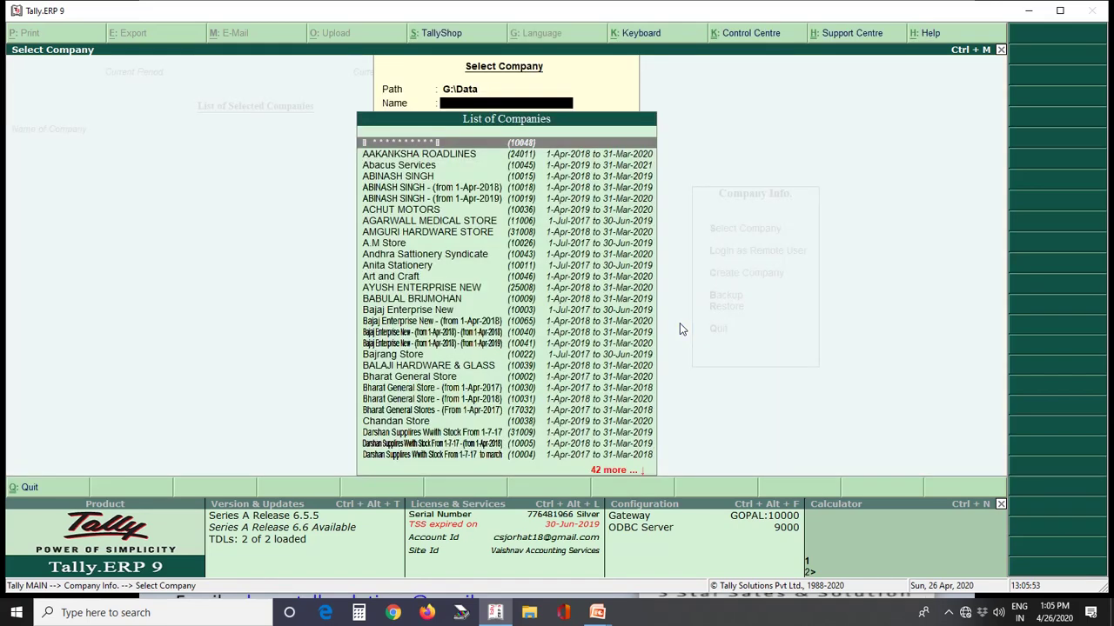
pyautogui.write('Abacus')
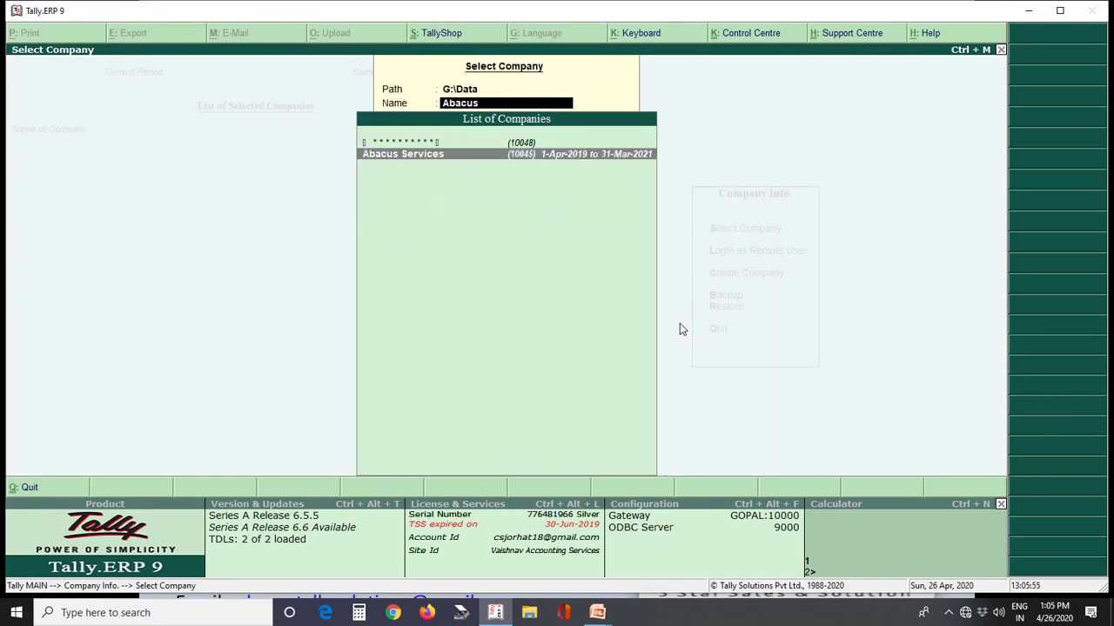
pyautogui.press('Up')
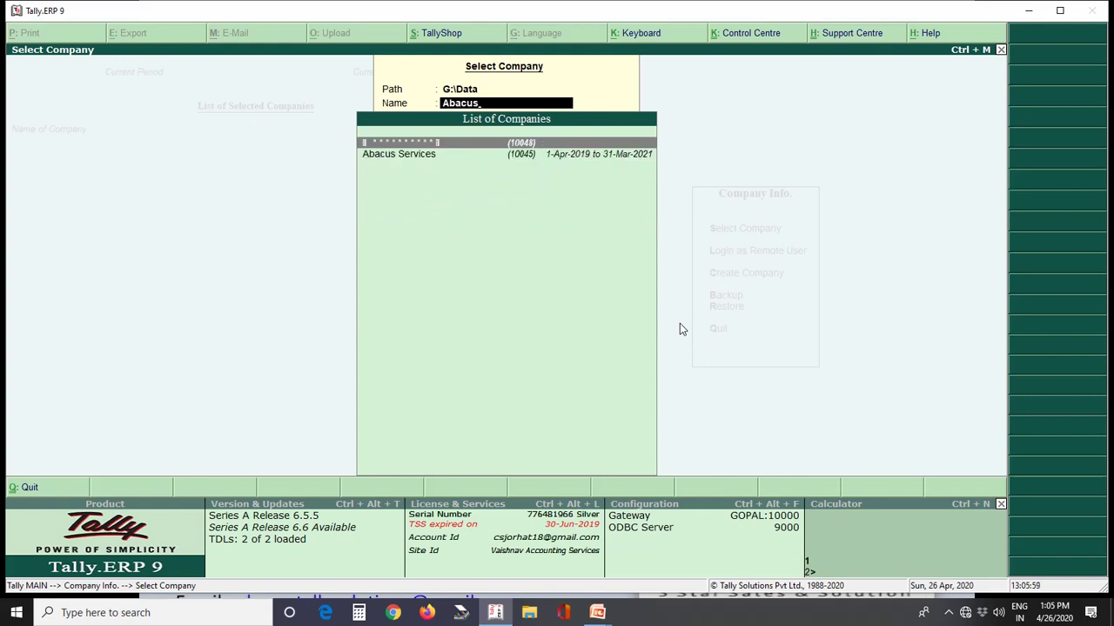
pyautogui.press('Return')
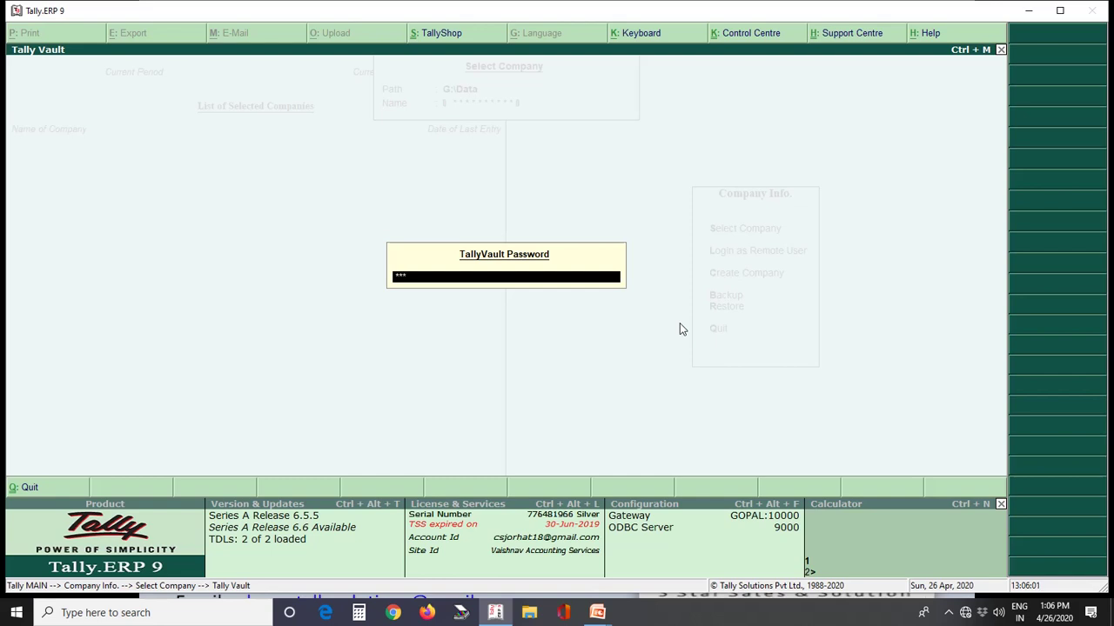
# Step: Submit the TallyVault password, then enter the user name and password to log in
pyautogui.press('Return')
pyautogui.write('123')
pyautogui.press('Return')
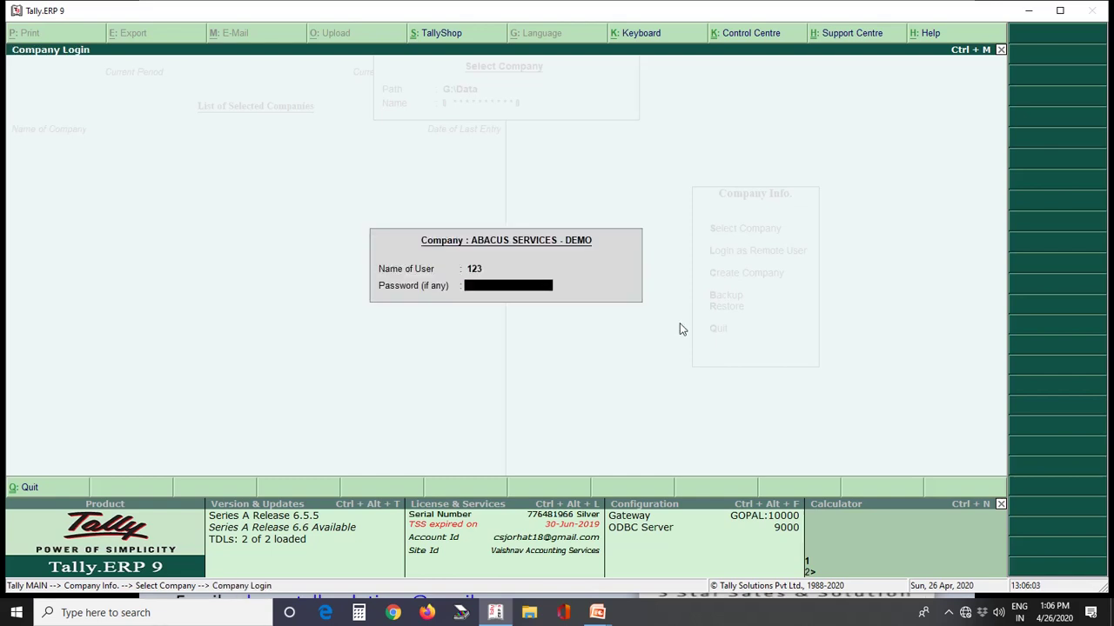
pyautogui.write('123')
pyautogui.press('Return')
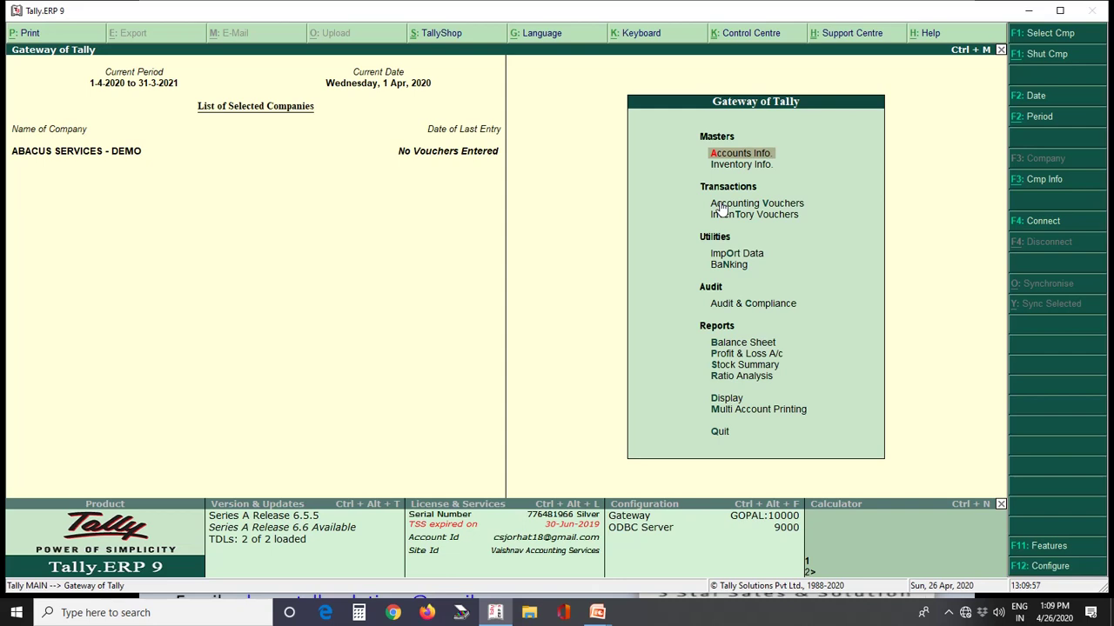
# Step: Open the Accounts Info. menu from the Gateway of Tally
pyautogui.press('Return')
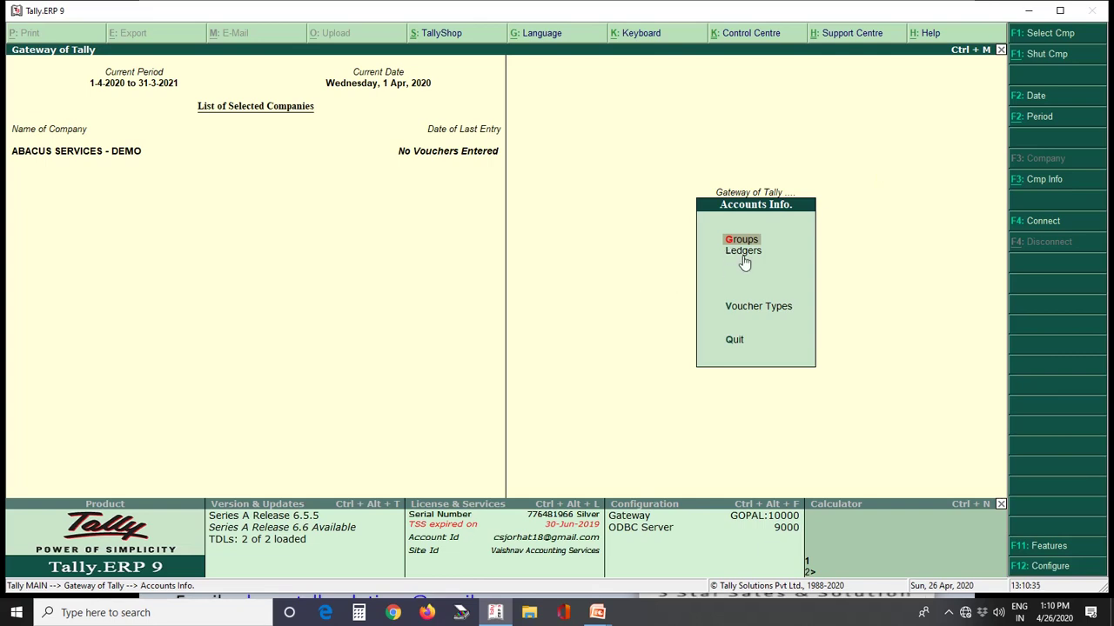
# Step: Highlight Ledgers in the Accounts Info. menu
pyautogui.press('Down')
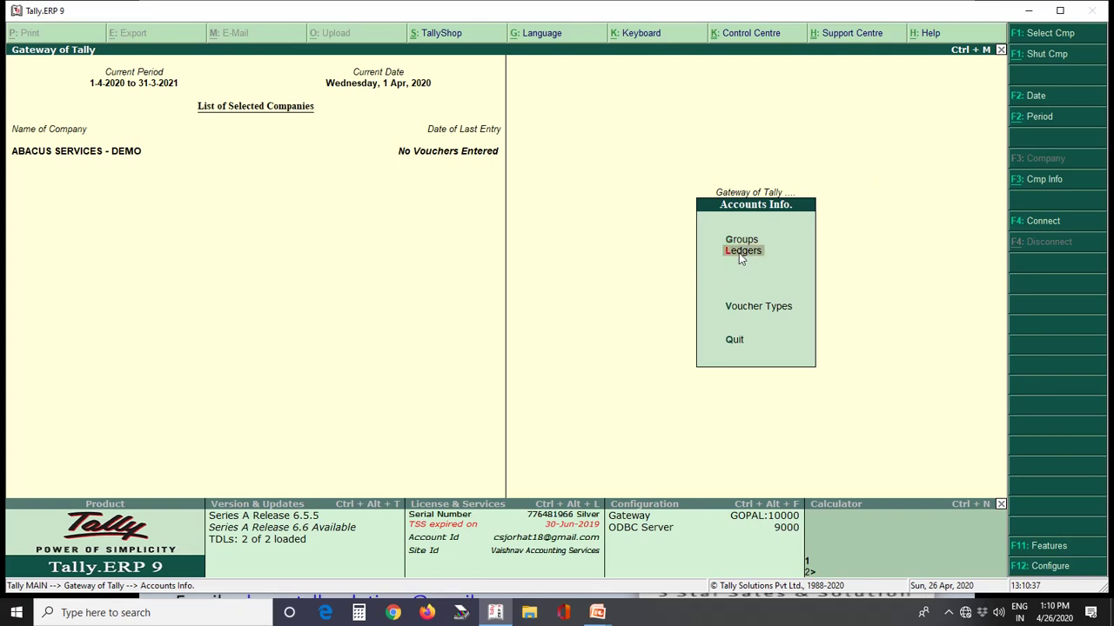
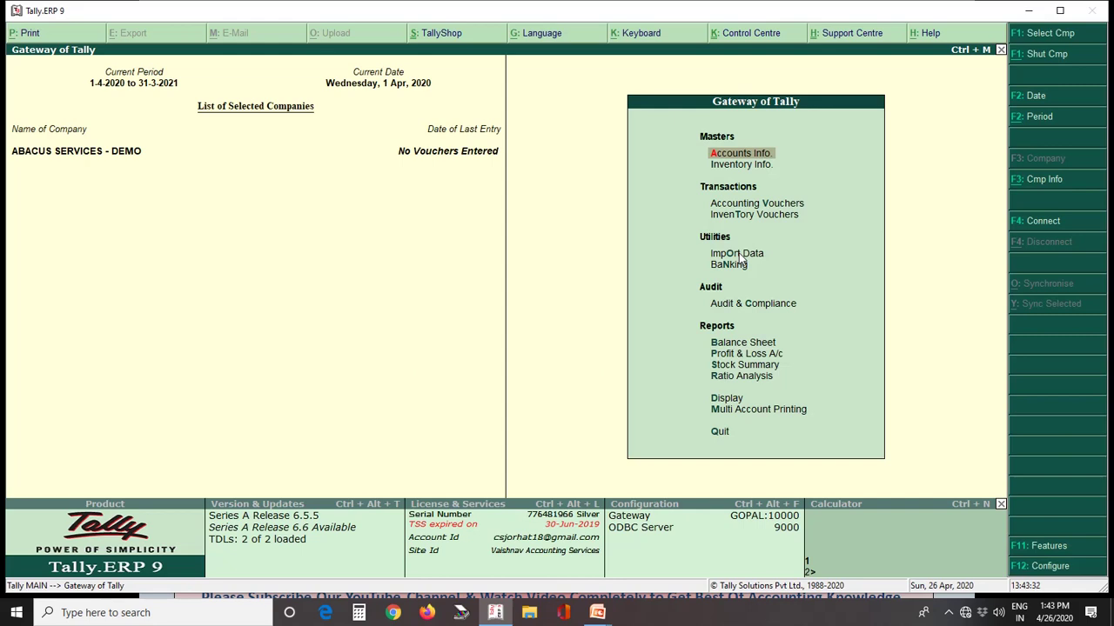
# Step: Open the Ledgers menu under Accounts Info. to show the single and multiple ledger options
pyautogui.press('Return')
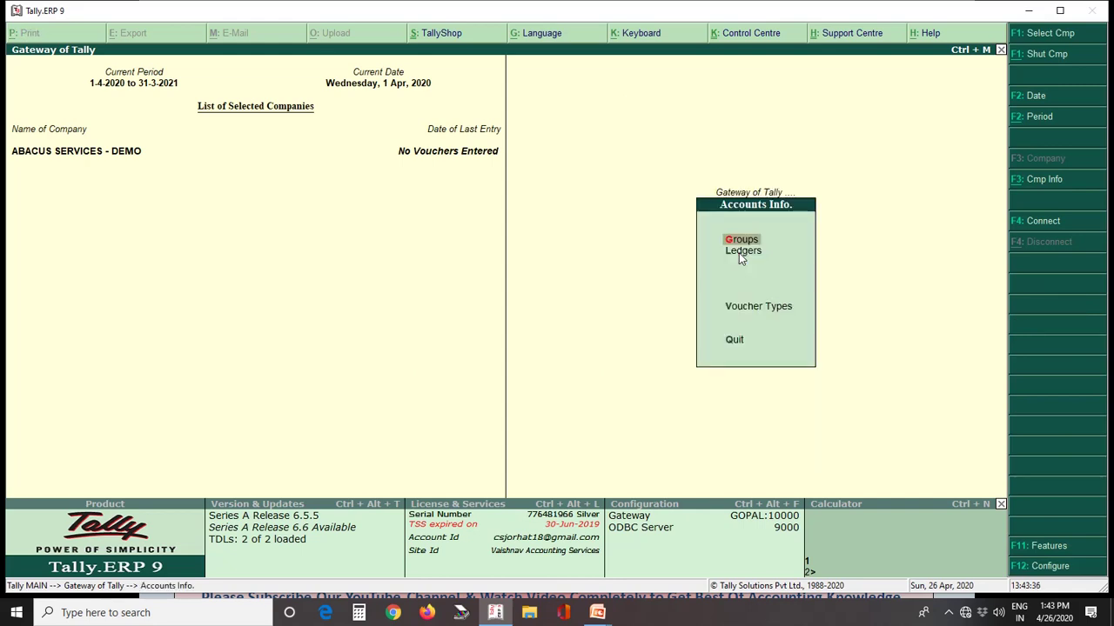
pyautogui.press('Down')
pyautogui.click(740, 252)
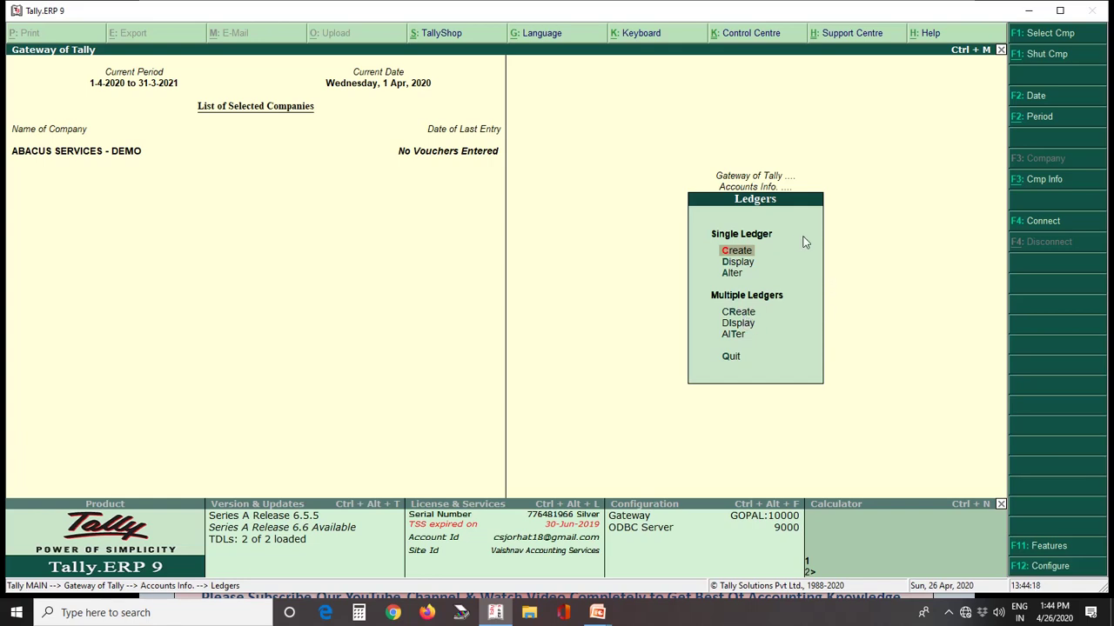
# Step: Browse the Ledgers menu's single and multiple ledger options
pyautogui.press('Down')
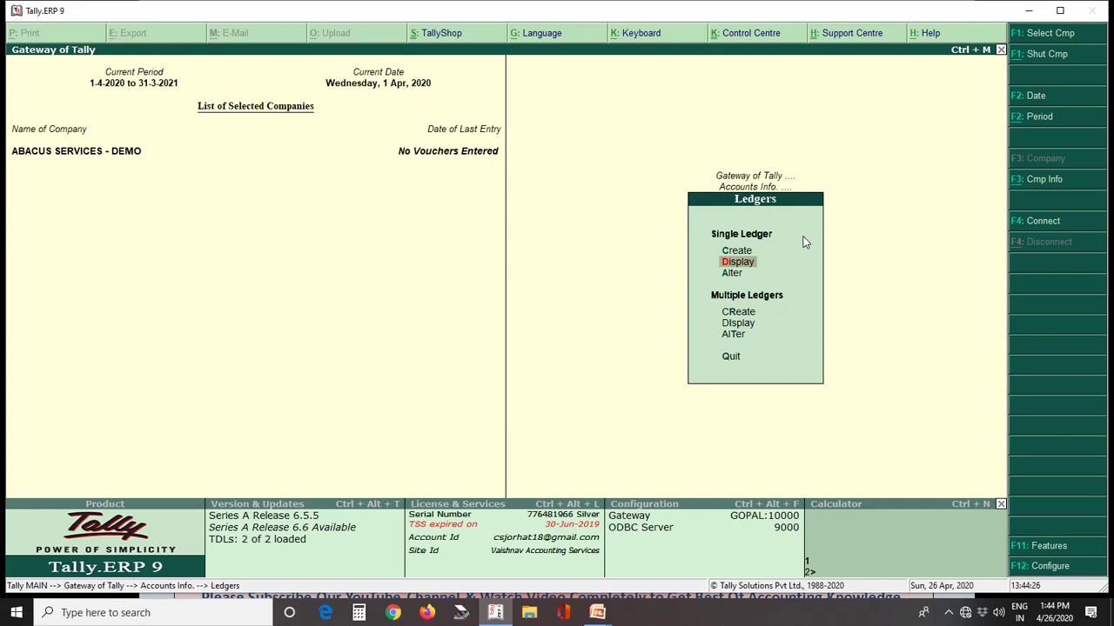
pyautogui.press('Down')
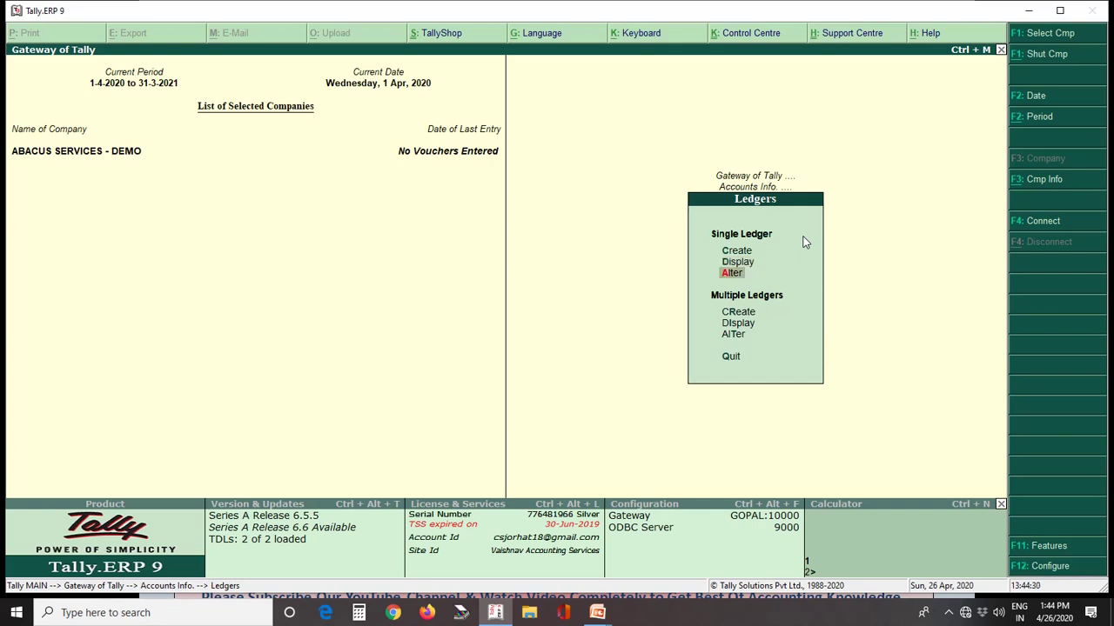
pyautogui.press('Down')
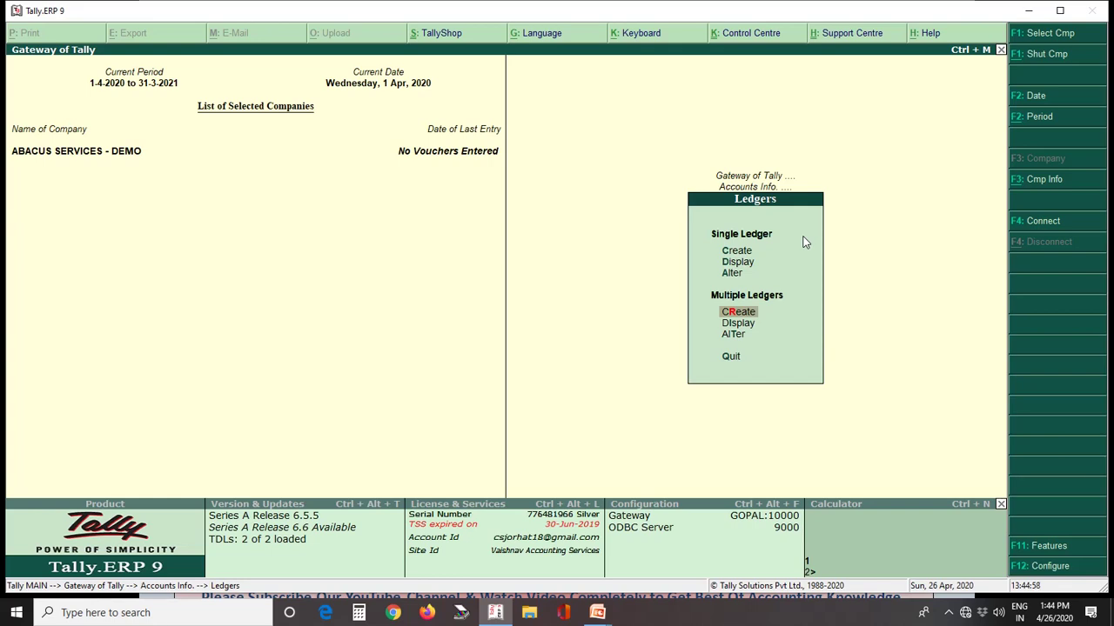
pyautogui.press('Down')
pyautogui.press('Down')
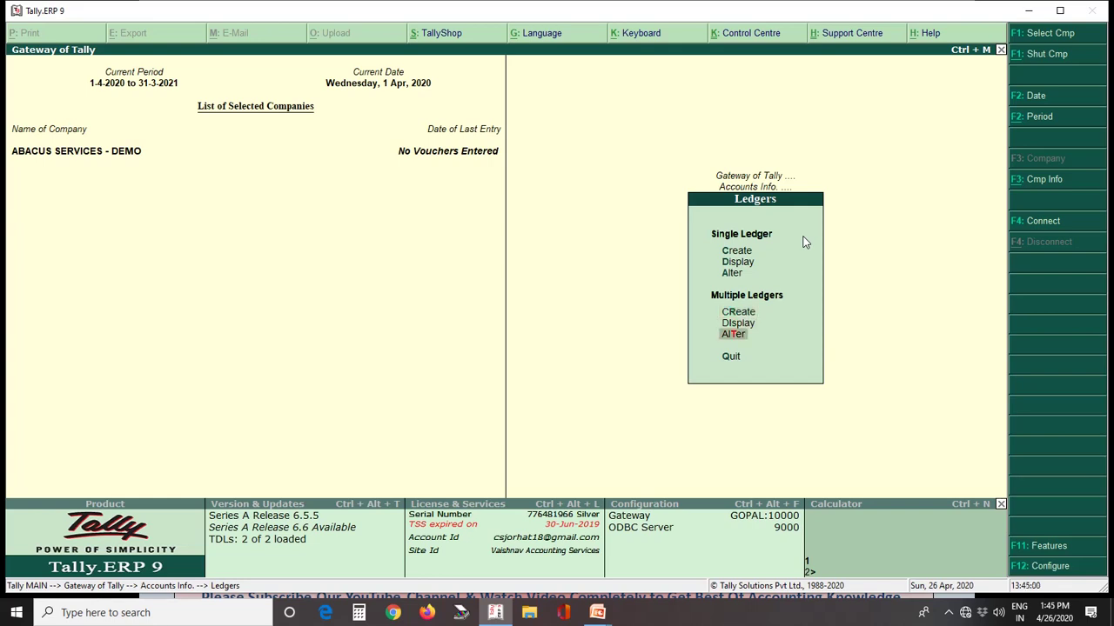
pyautogui.press('Up')
pyautogui.press('Up')
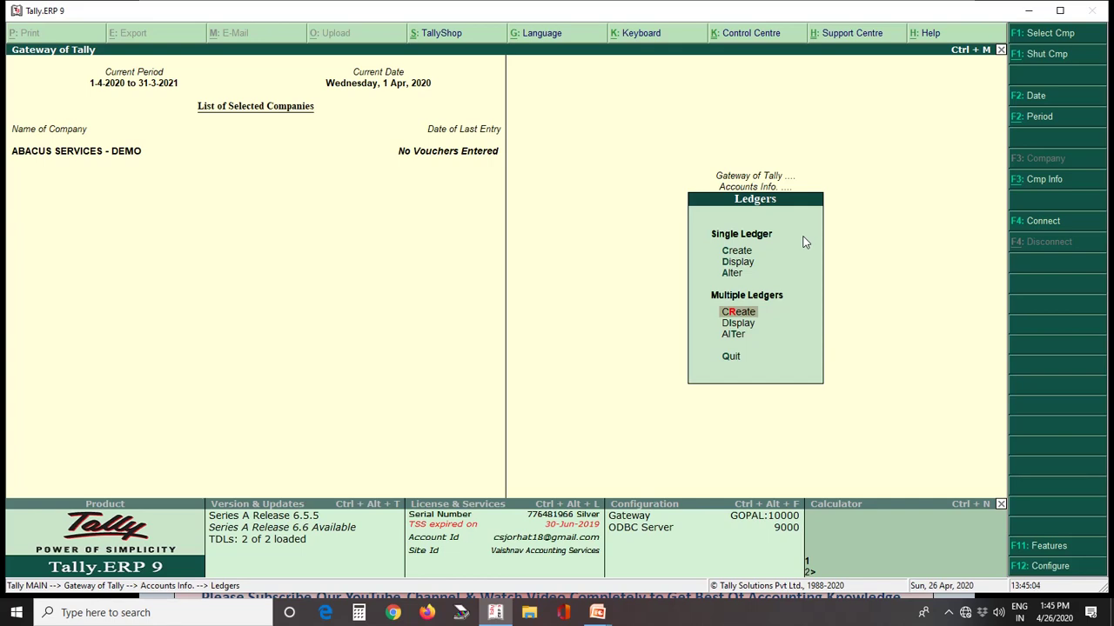
pyautogui.press('Down')
pyautogui.press('Down')
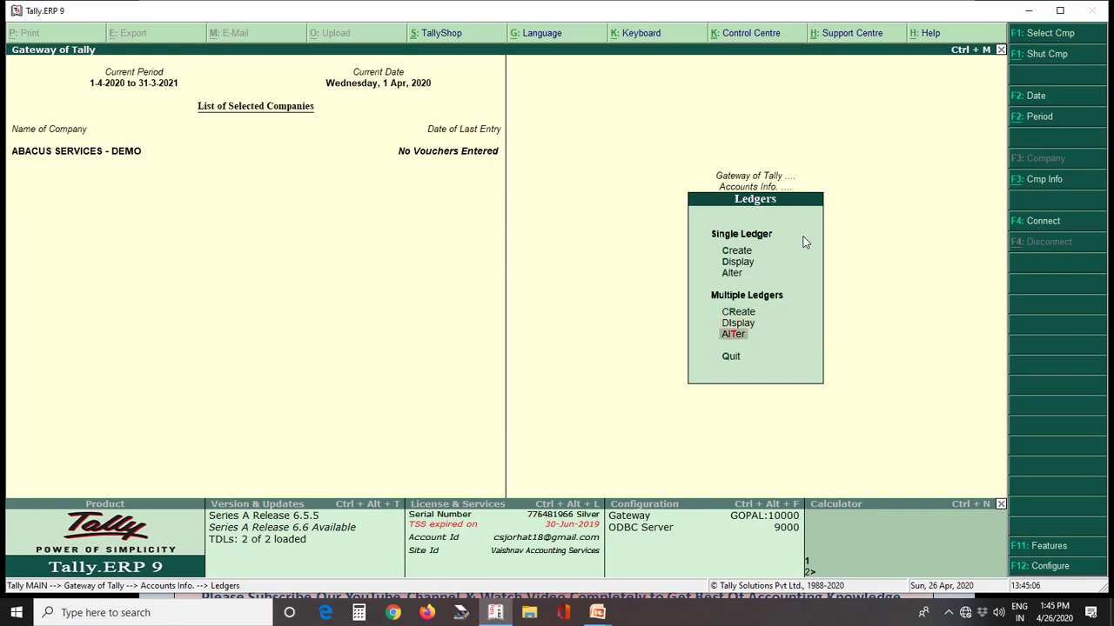
pyautogui.press('Up')
pyautogui.press('Up')
pyautogui.press('Up')
pyautogui.press('Up')
pyautogui.press('Up')
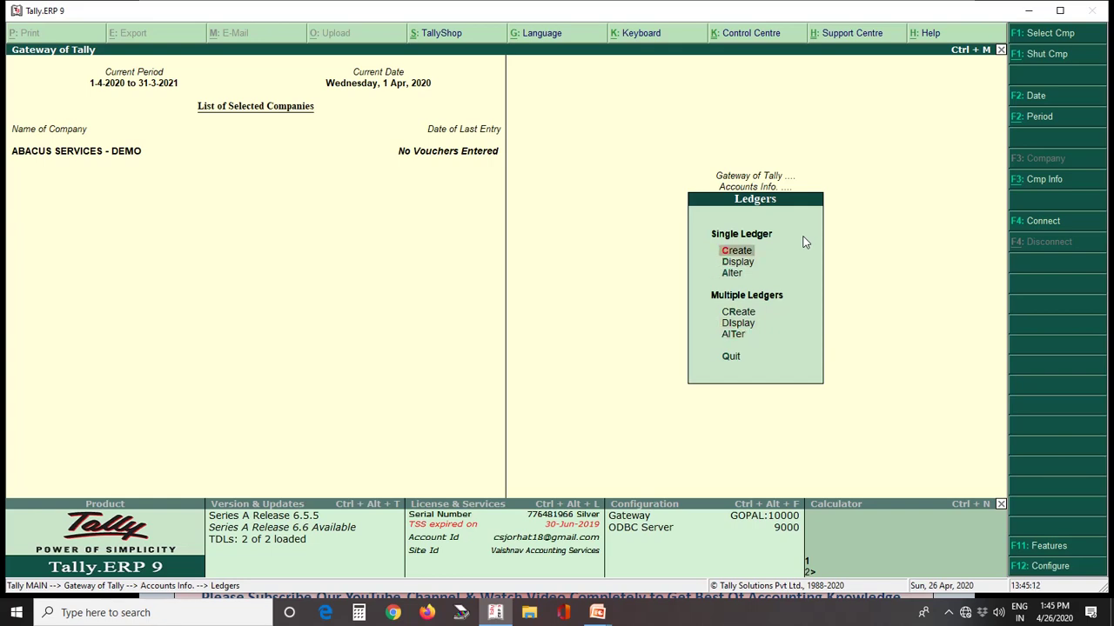
# Step: Open a new ledger creation form and quit it without saving
pyautogui.press('Return')
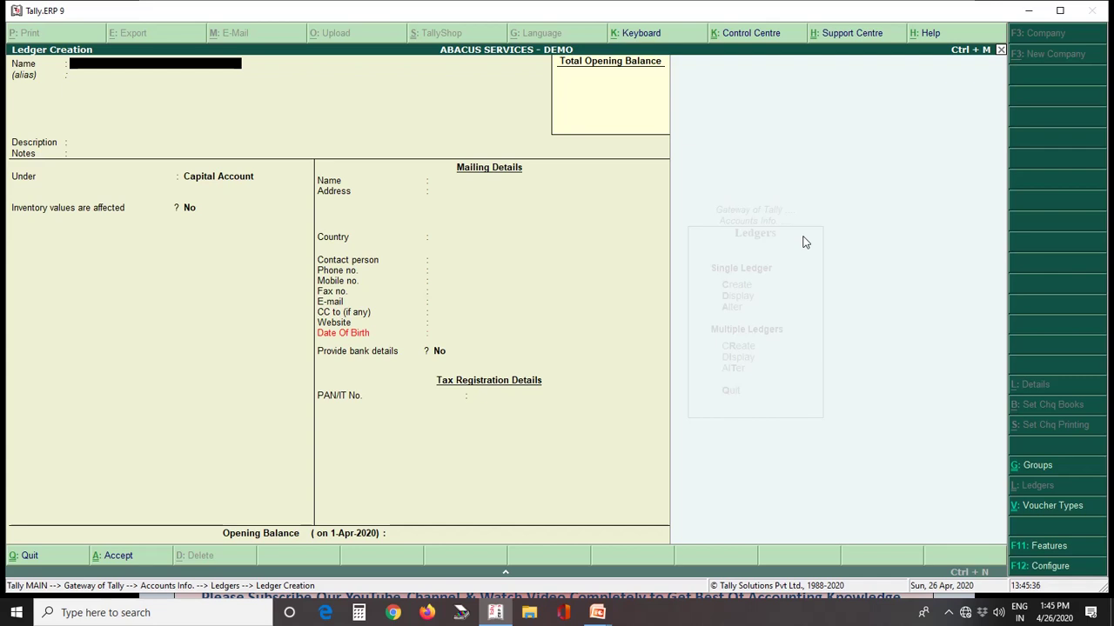
pyautogui.press('Escape')
pyautogui.press('Return')
# Step: Check the existing ledger list (Cash, Profit & Loss A/c), then start a fresh Single Ledger Create form
pyautogui.press('Down')
pyautogui.press('Return')
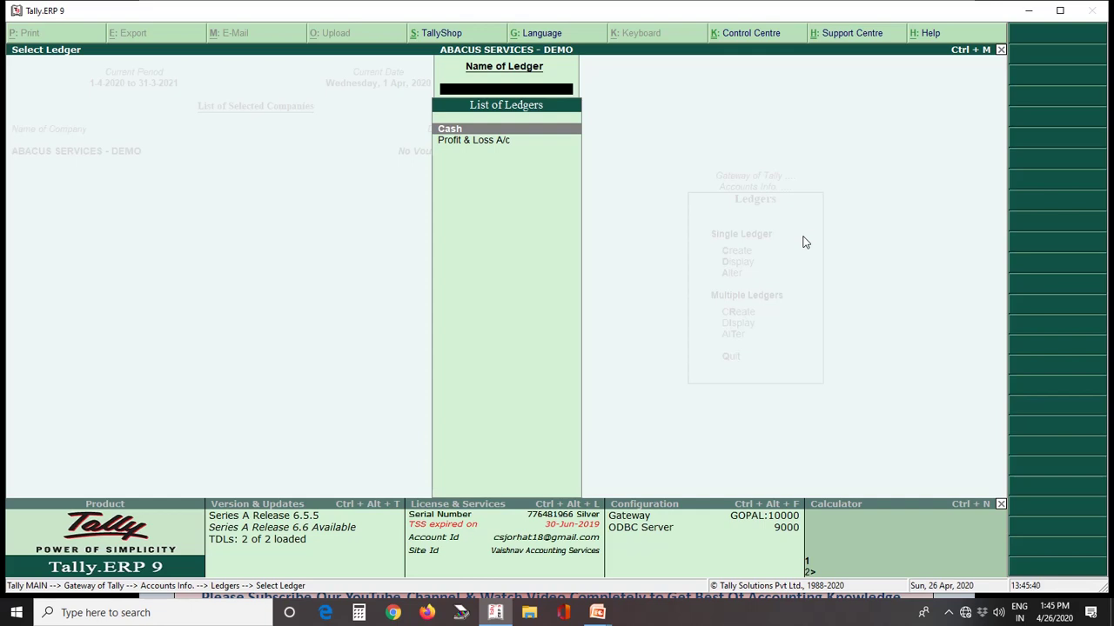
pyautogui.press('Escape')
pyautogui.press('Up')
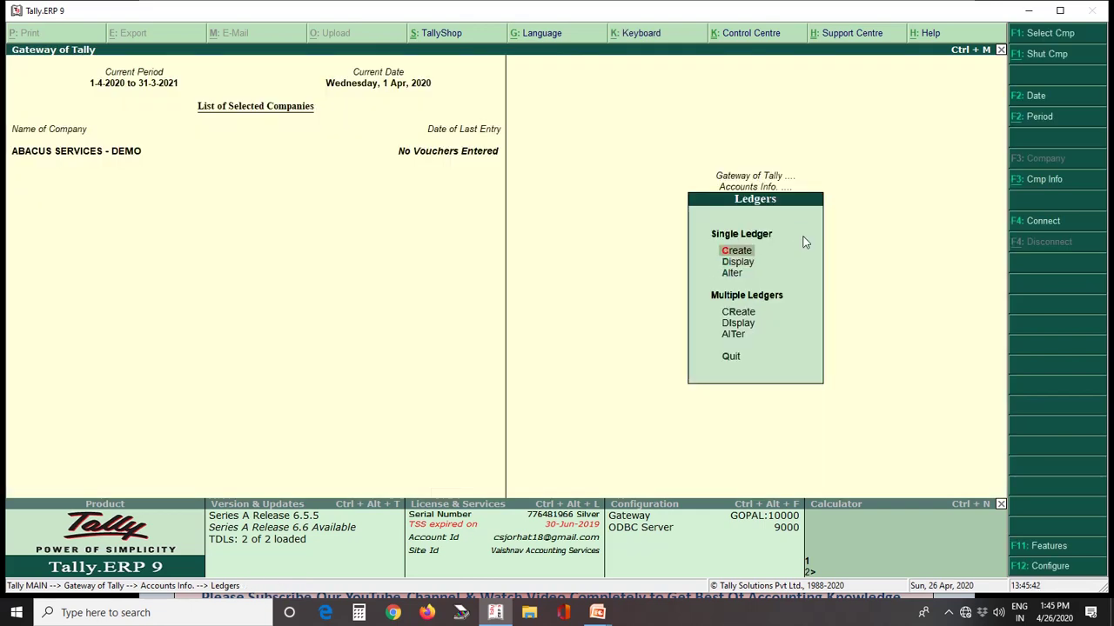
pyautogui.press('Return')
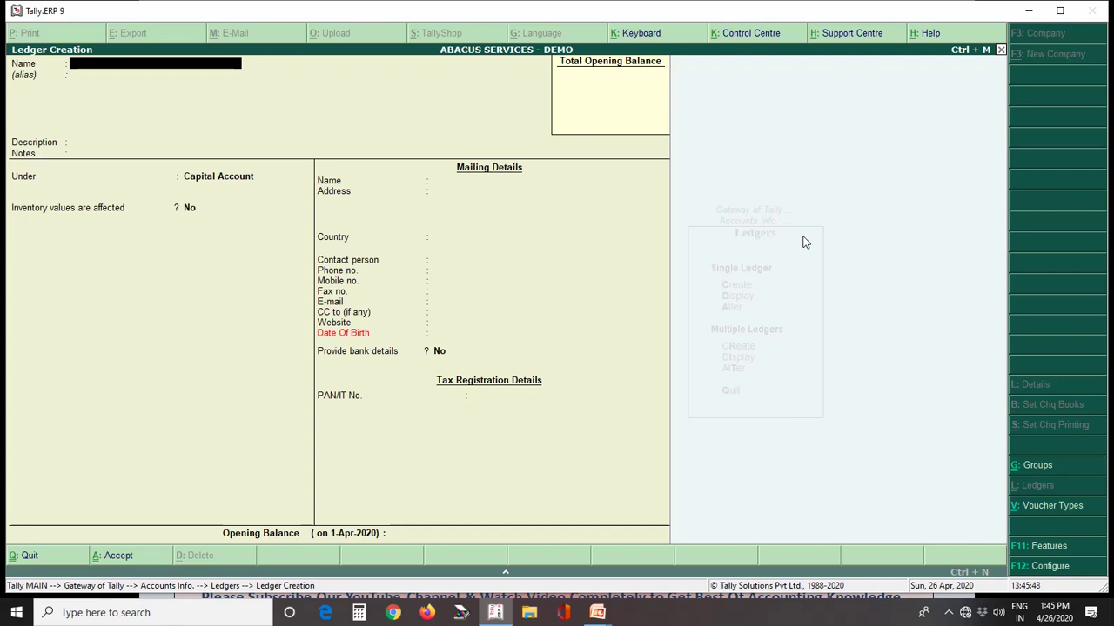
# Step: Name the ledger 'Loan from HDFC Bank A/c' and skip alias, description and notes
pyautogui.write('Loan from HDFC')
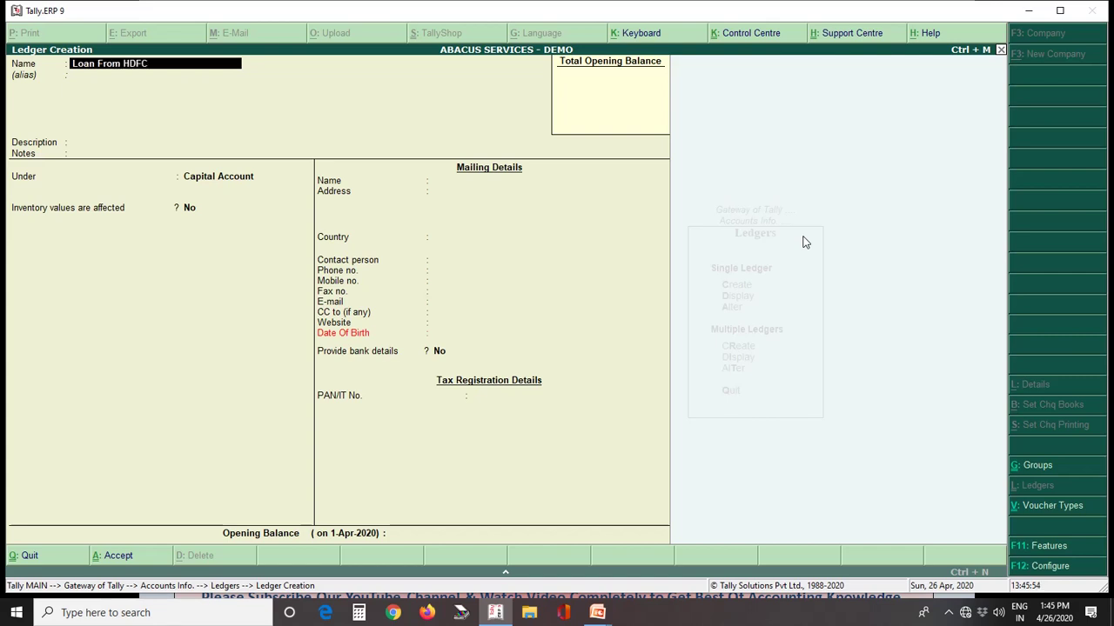
pyautogui.write(' Bank A/c')
pyautogui.press('Return')
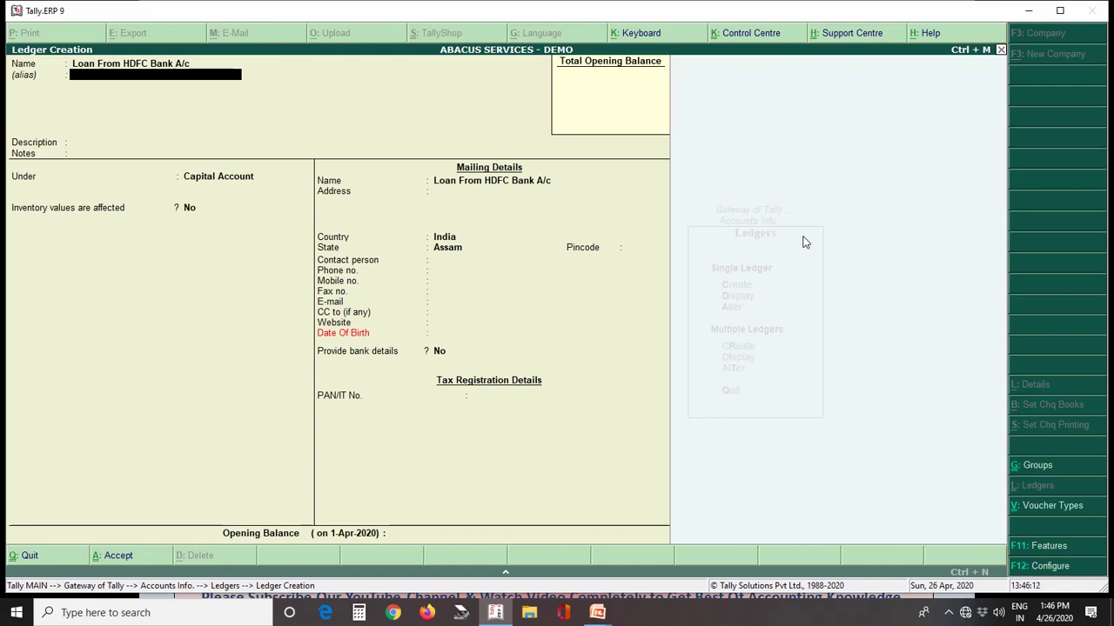
pyautogui.press('Return')
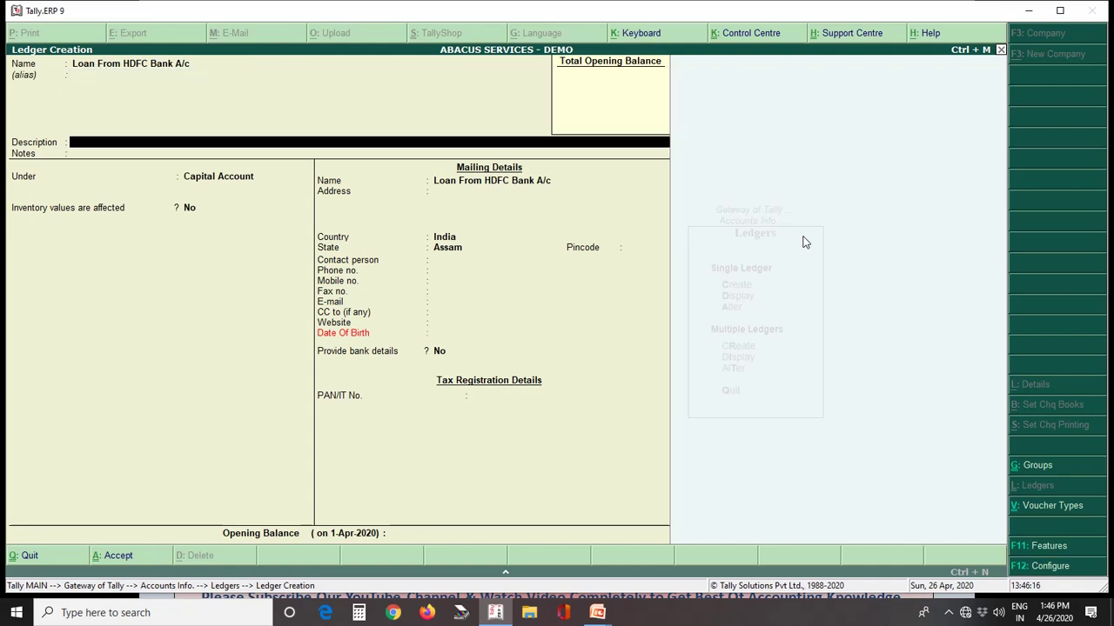
pyautogui.press('Return')
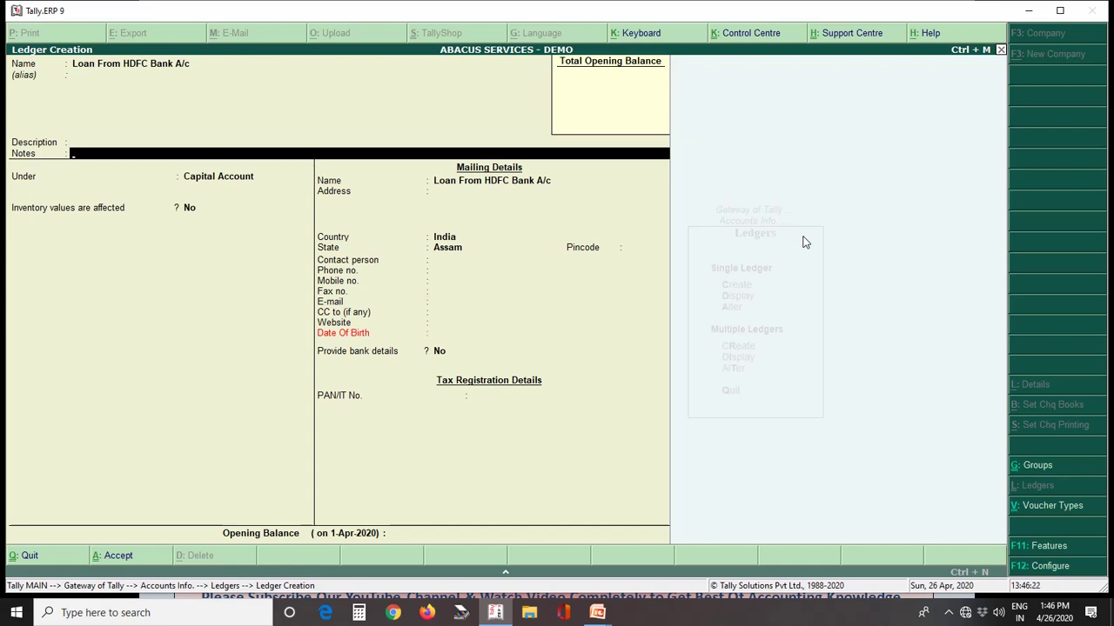
pyautogui.press('Return')
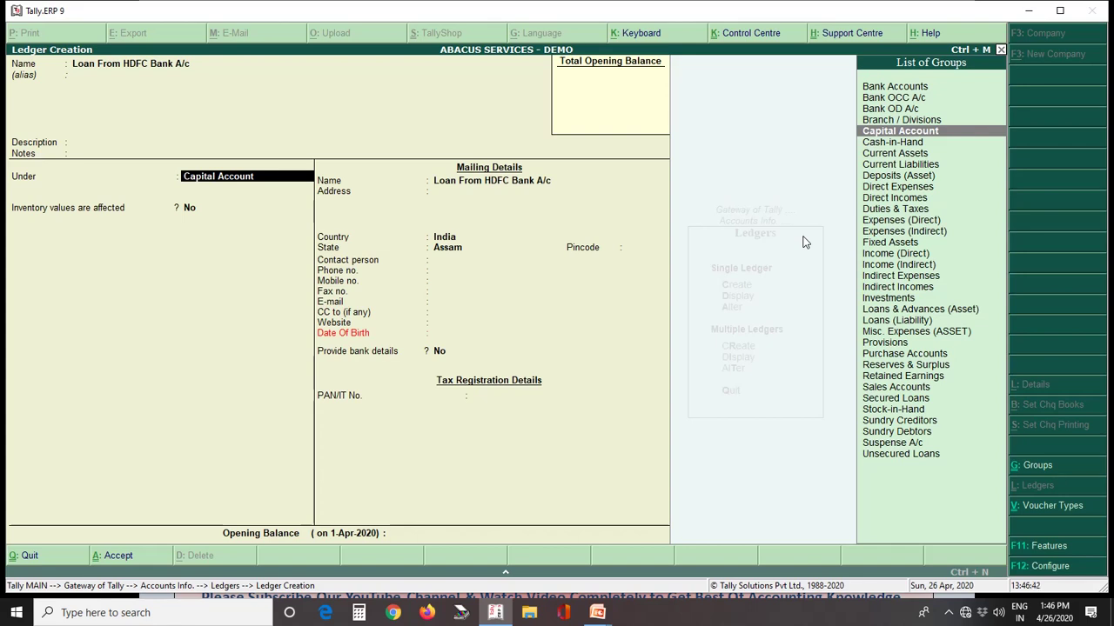
# Step: Set the ledger's Under group to Secured Loans (Loans (Liability)), filtering the group list with 'Cu'
pyautogui.write('Cu')
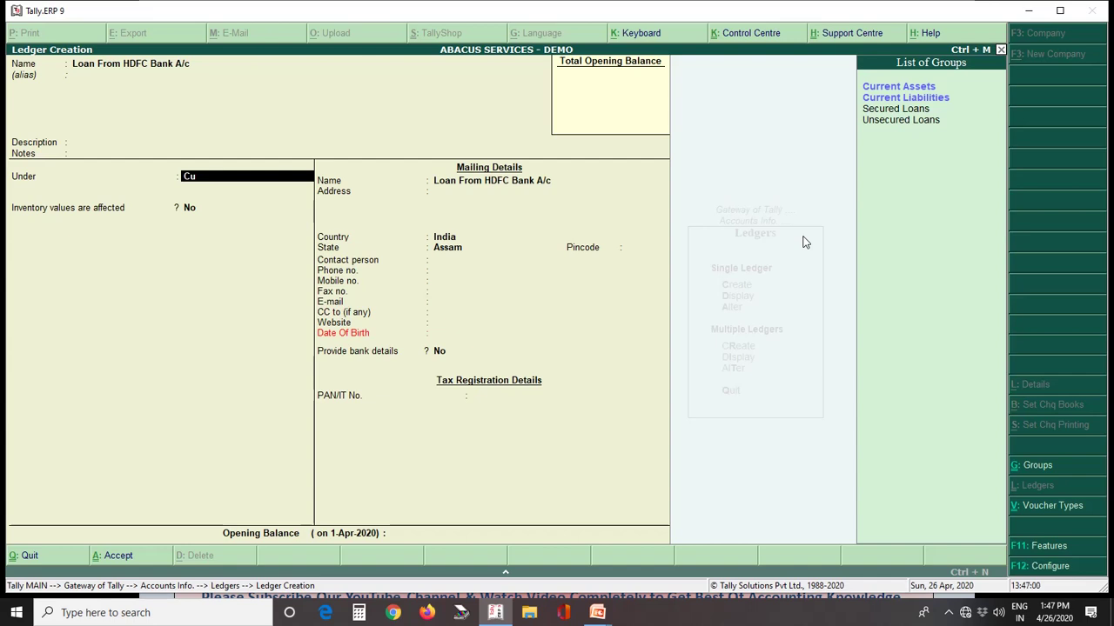
pyautogui.press('Down')
pyautogui.press('Down')
pyautogui.press('Down')
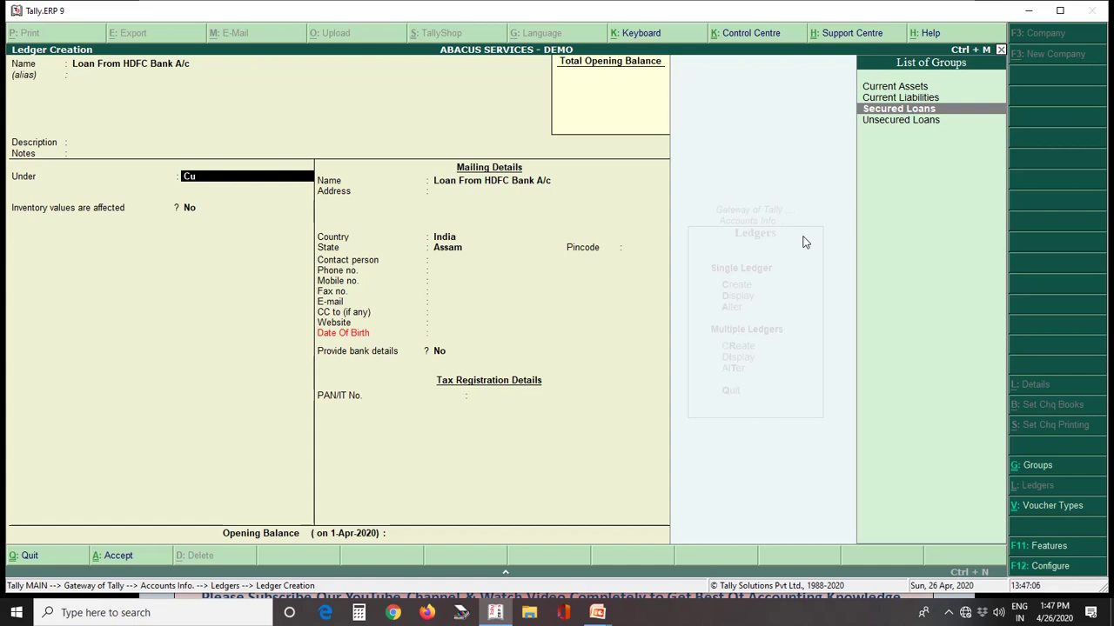
pyautogui.press('Down')
pyautogui.press('Up')
pyautogui.press('Return')
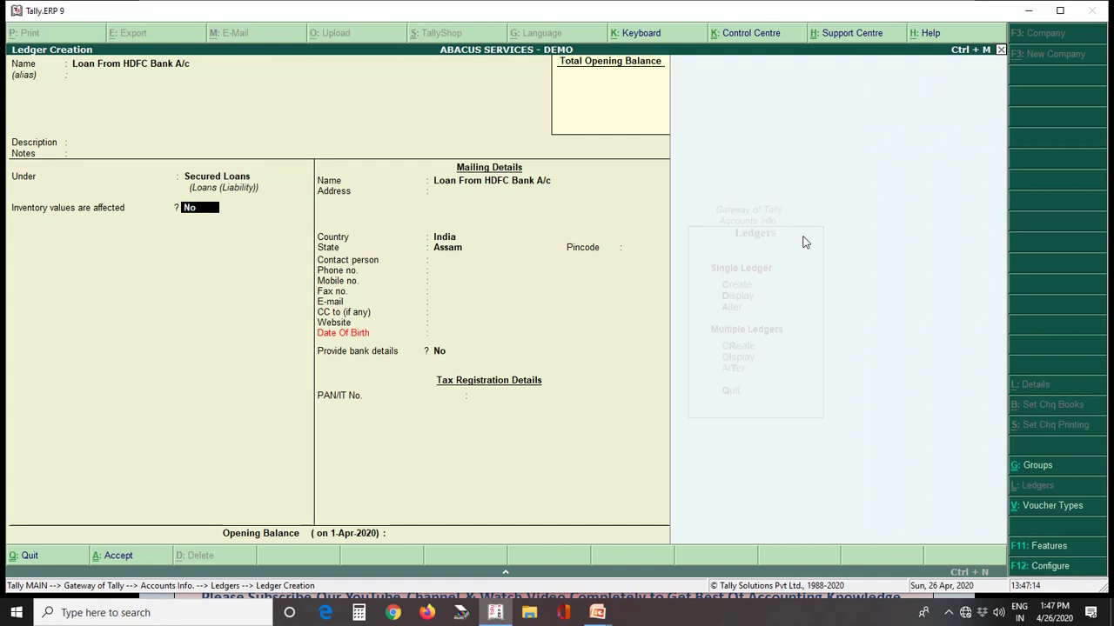
pyautogui.press('BackSpace')
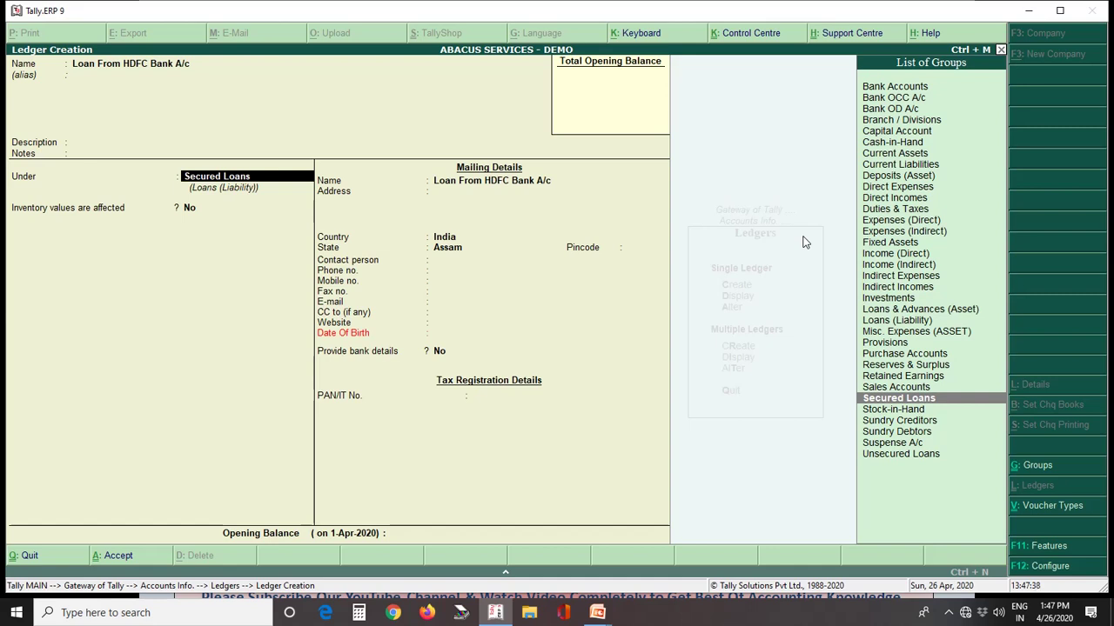
pyautogui.press('Return')
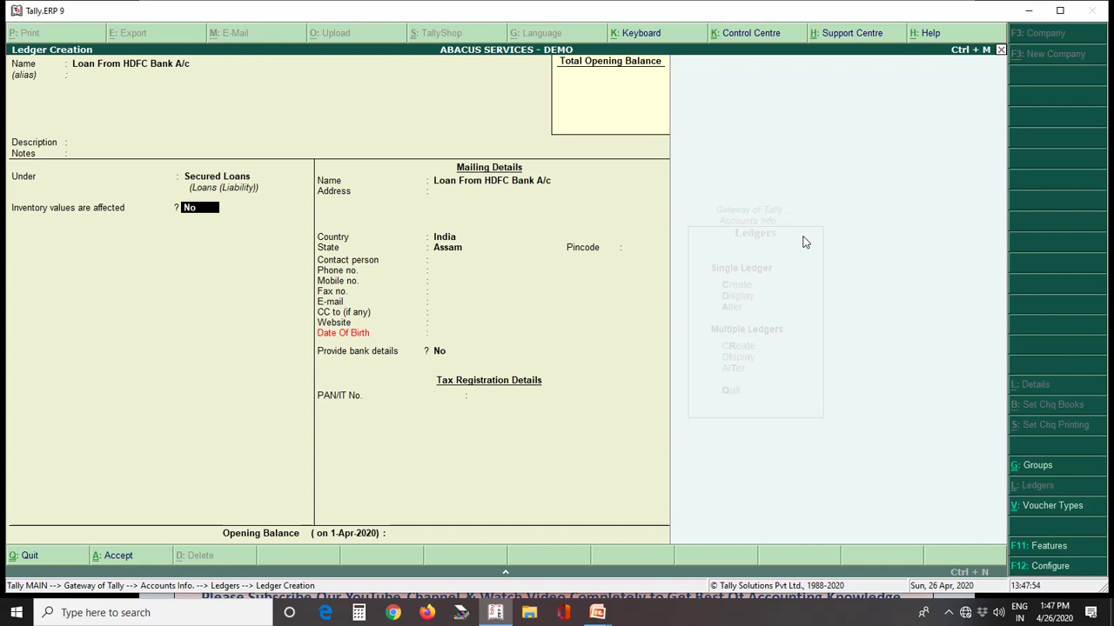
# Step: Enter mailing address 'AT Road Jorhat', leave remaining fields blank, and save the HDFC loan ledger
pyautogui.press('Return')
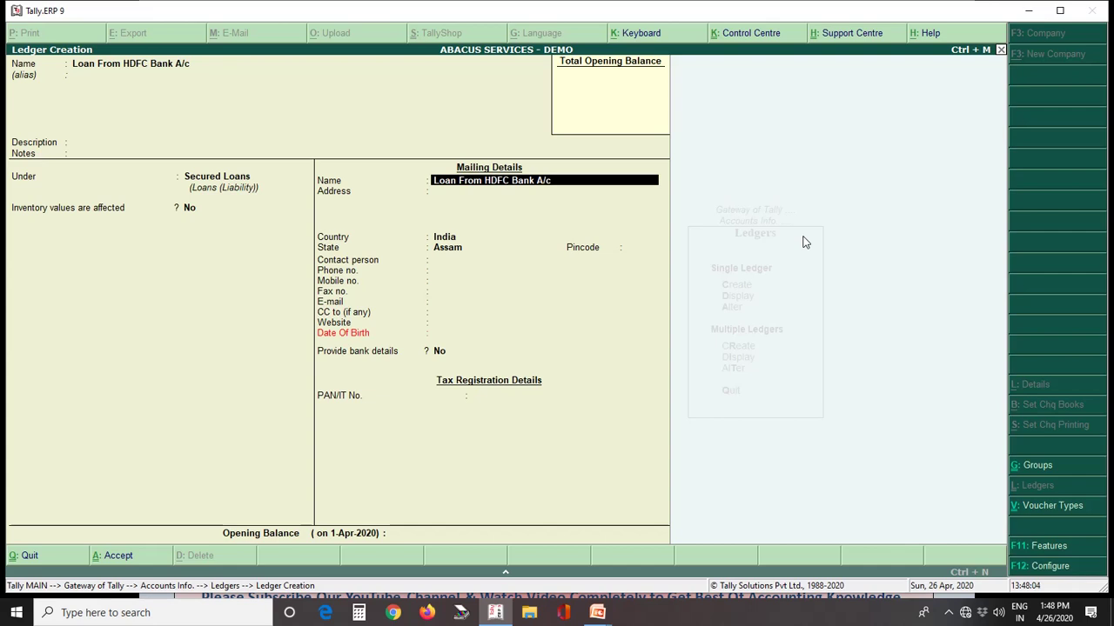
pyautogui.press('Return')
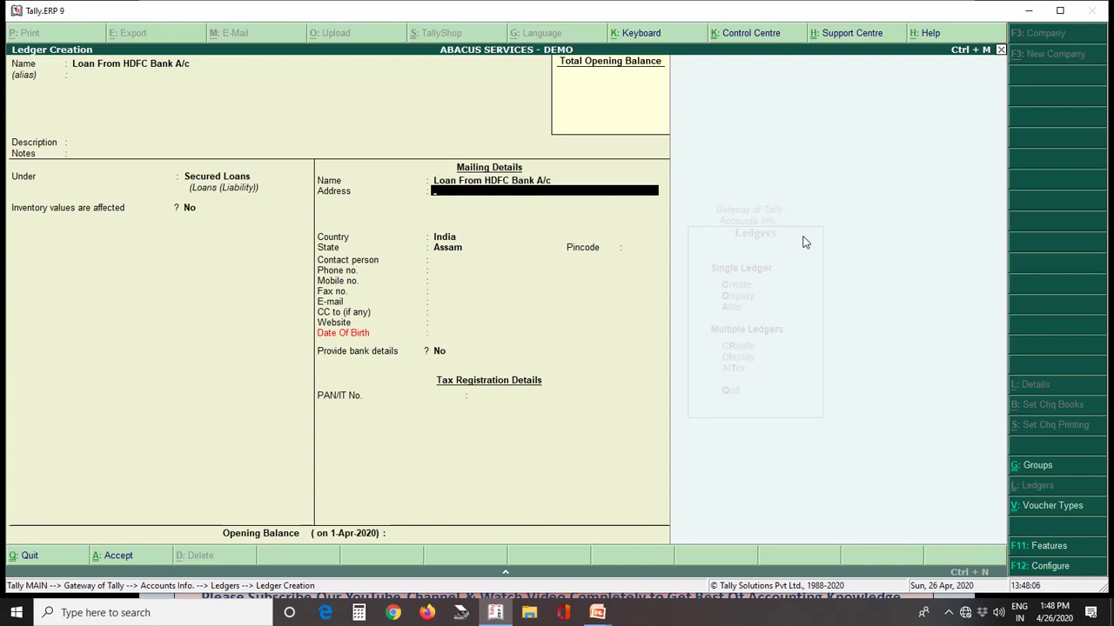
pyautogui.write('AT Road Jorha')
pyautogui.press('Return')
pyautogui.press('Return')
pyautogui.press('Return')
pyautogui.press('Return')
pyautogui.press('Return')
pyautogui.press('Return')
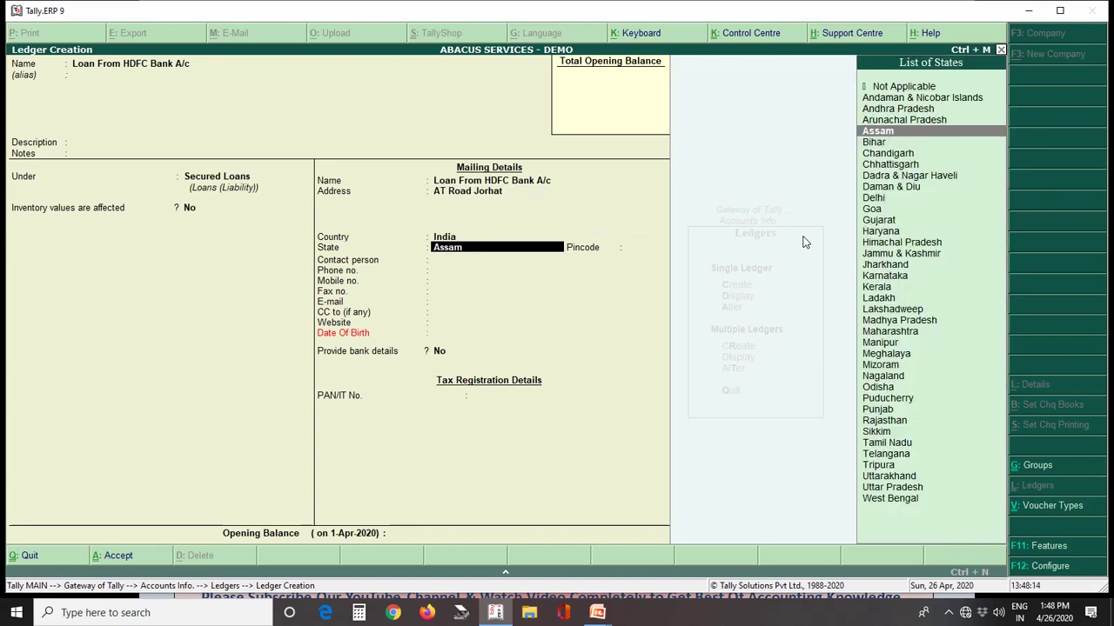
pyautogui.press('Return')
pyautogui.press('Return')
pyautogui.press('Return')
pyautogui.press('Return')
pyautogui.press('Return')
pyautogui.press('Return')
pyautogui.press('Return')
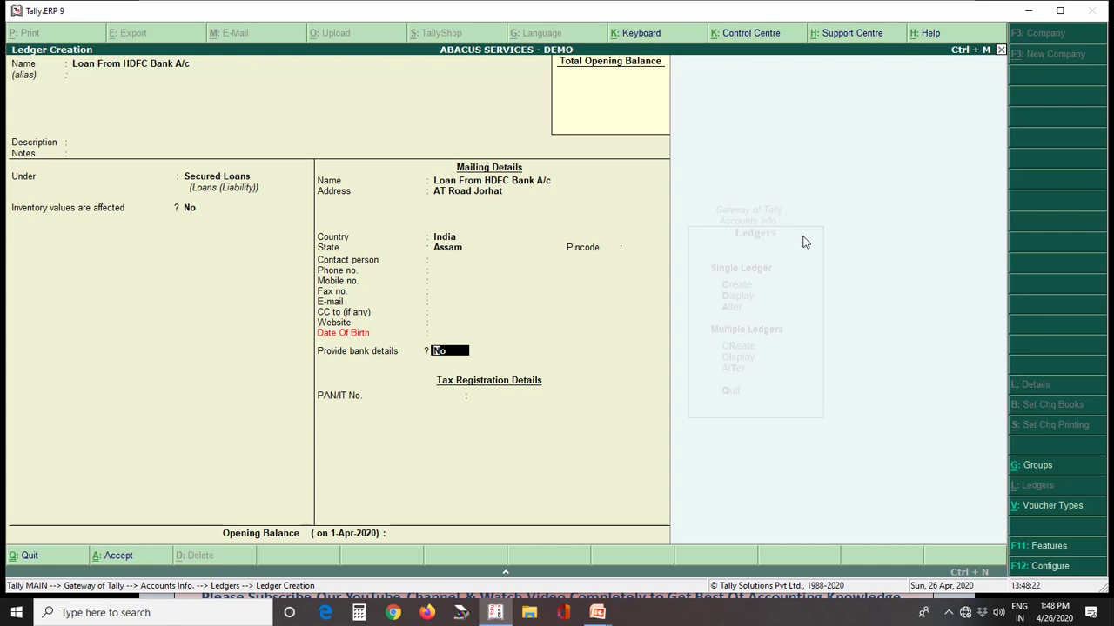
pyautogui.press('Return')
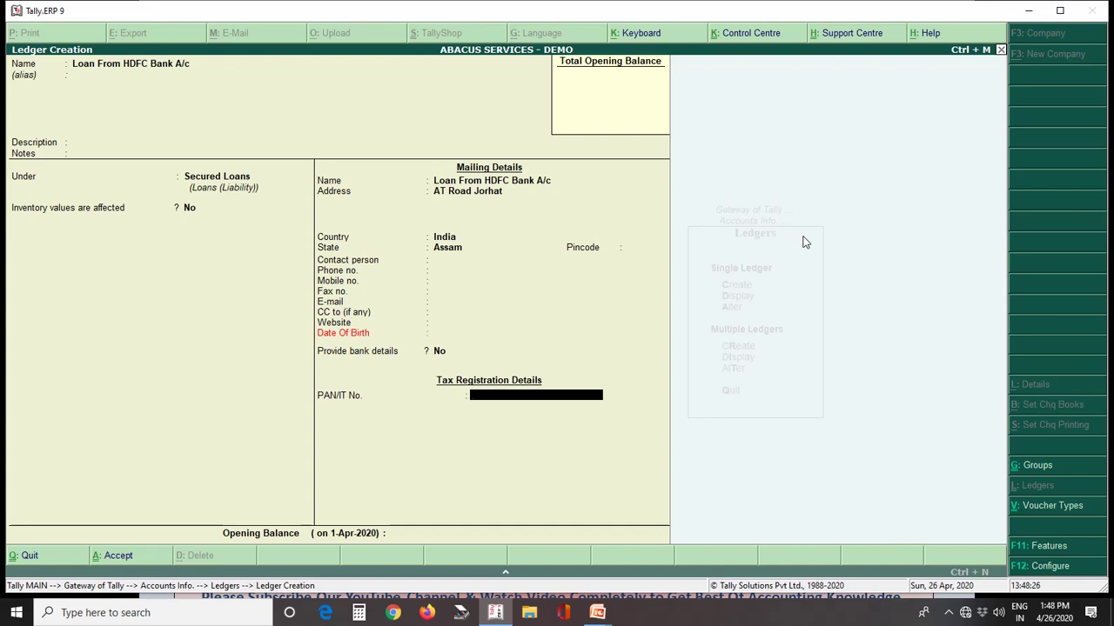
pyautogui.press('Return')
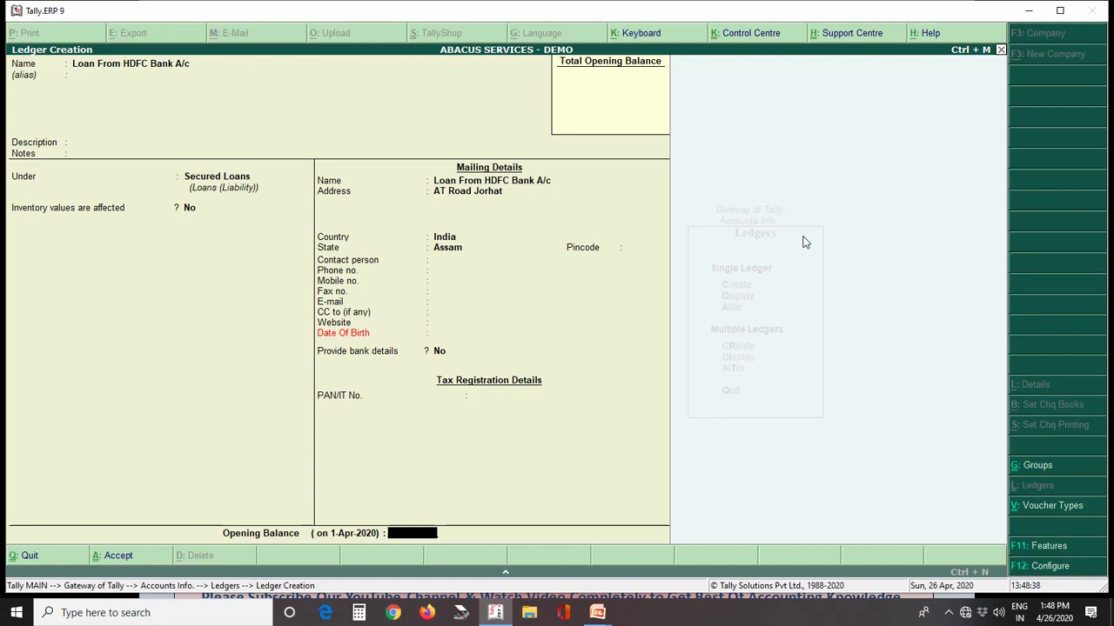
pyautogui.press('Return')
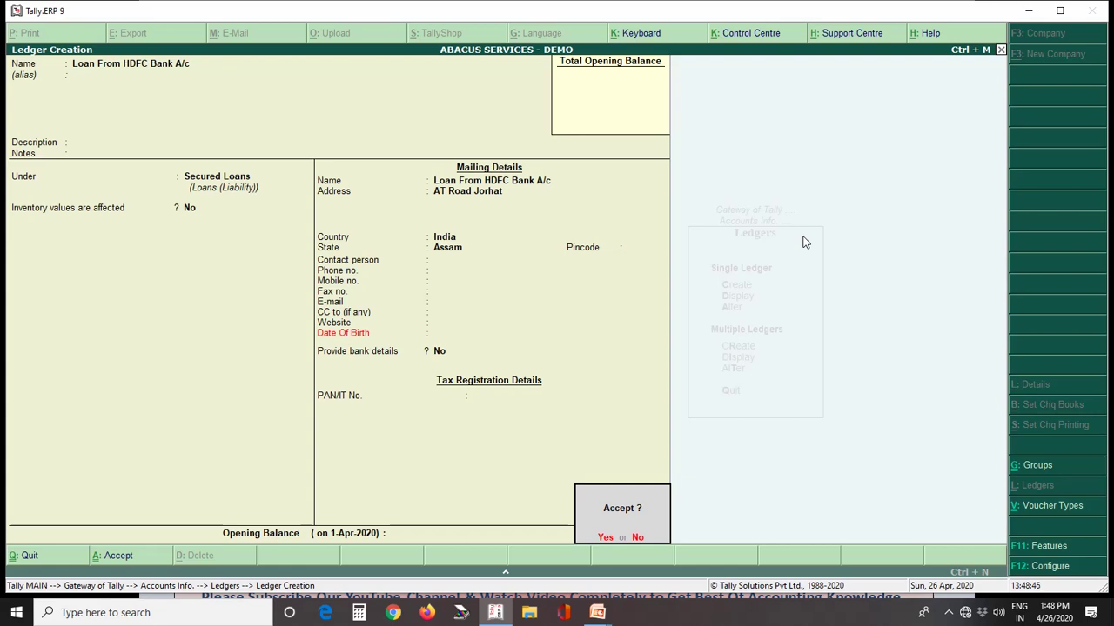
pyautogui.press('Return')
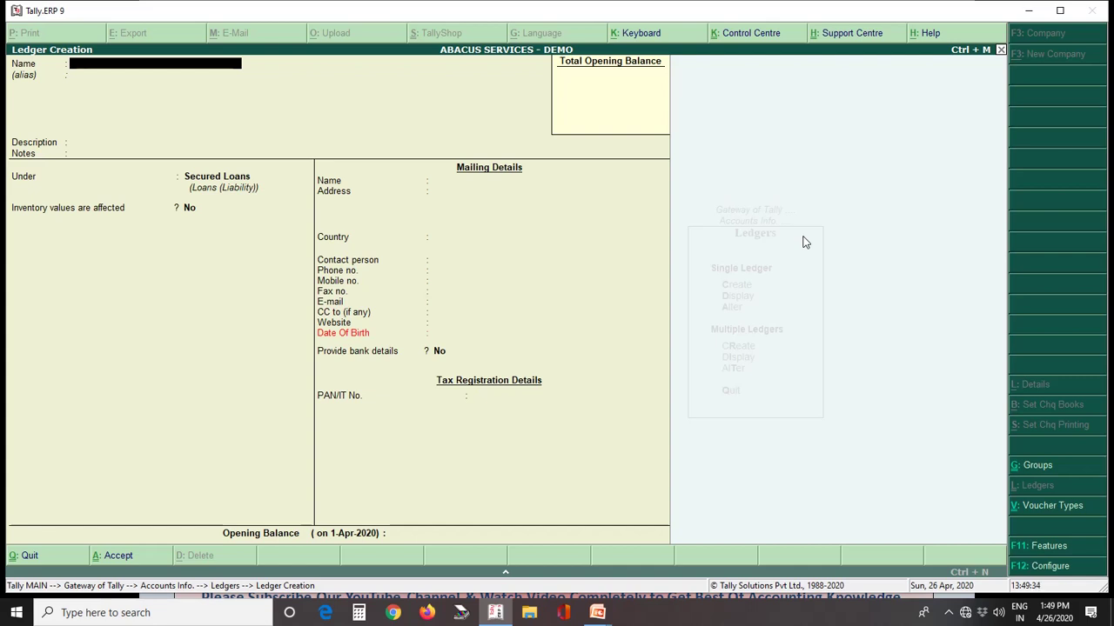
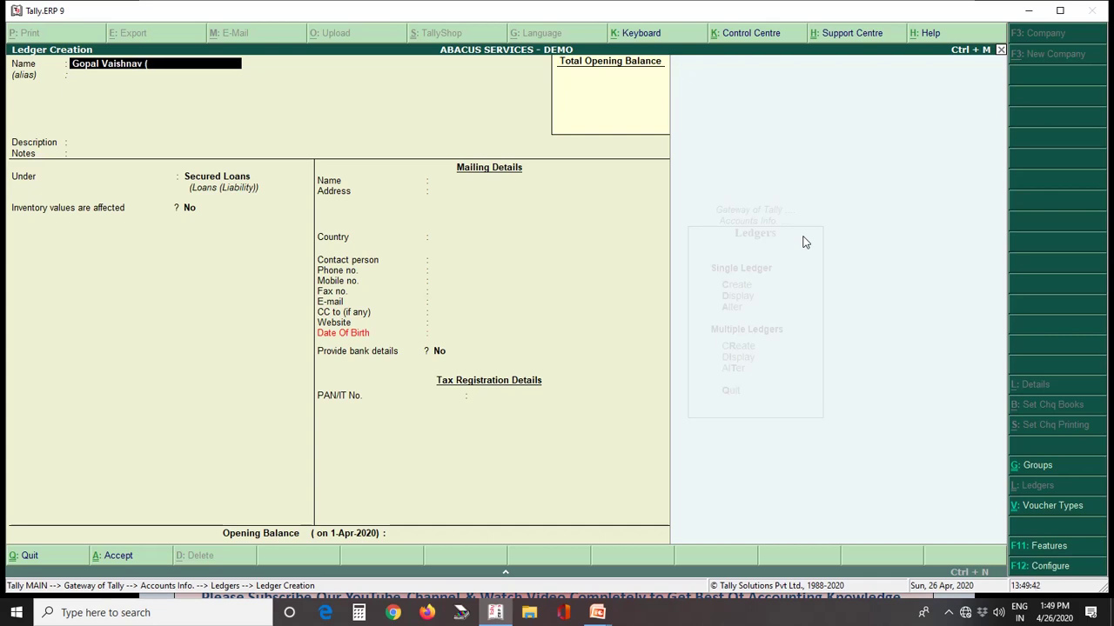
# Step: Name the new ledger with the owner's name plus '(Owner)' and give it alias 'Capital A/c'
pyautogui.write('Capital')
pyautogui.write(')')
pyautogui.press('BackSpace')
pyautogui.press('BackSpace')
pyautogui.press('BackSpace')
pyautogui.press('BackSpace')
pyautogui.press('BackSpace')
pyautogui.press('BackSpace')
pyautogui.press('BackSpace')
pyautogui.press('BackSpace')
pyautogui.write('Owner')
pyautogui.press('Return')
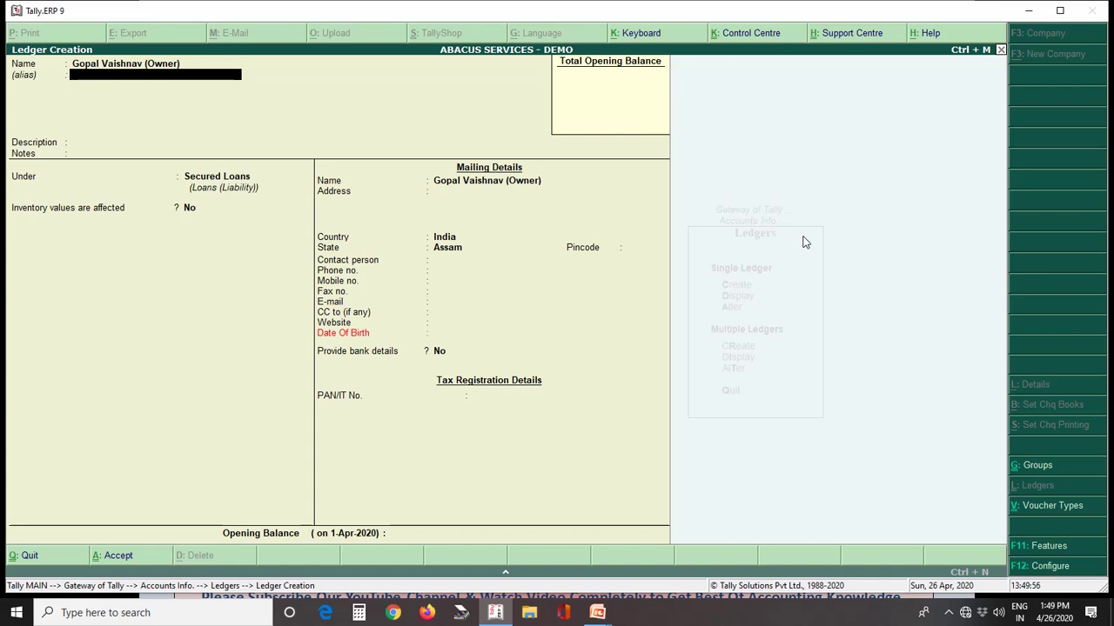
pyautogui.write('Capital A/')
pyautogui.press('Return')
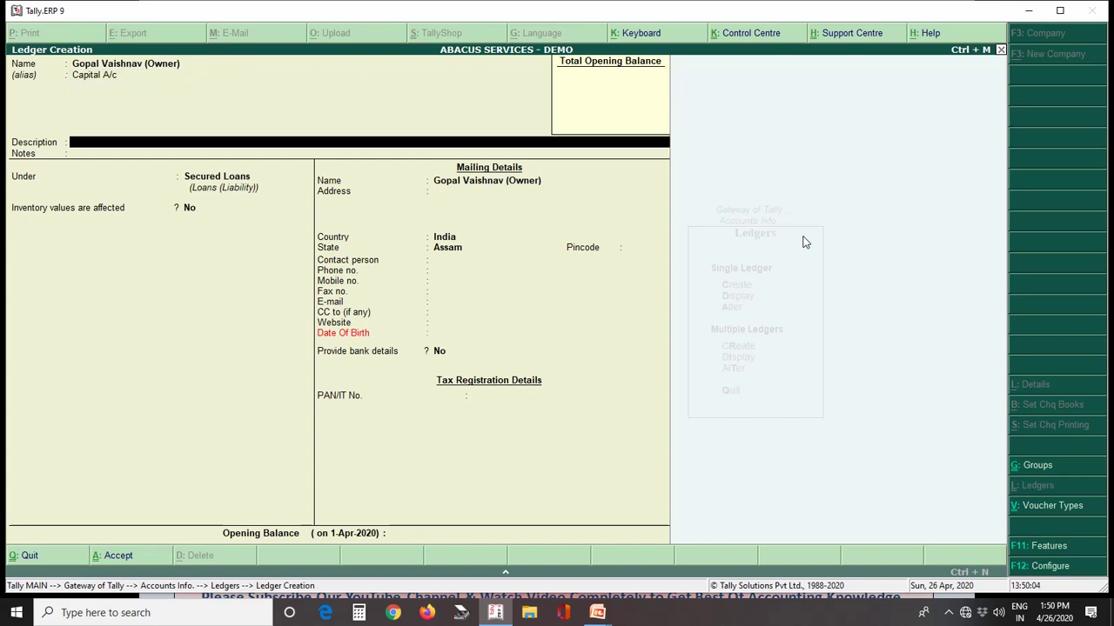
pyautogui.press('Return')
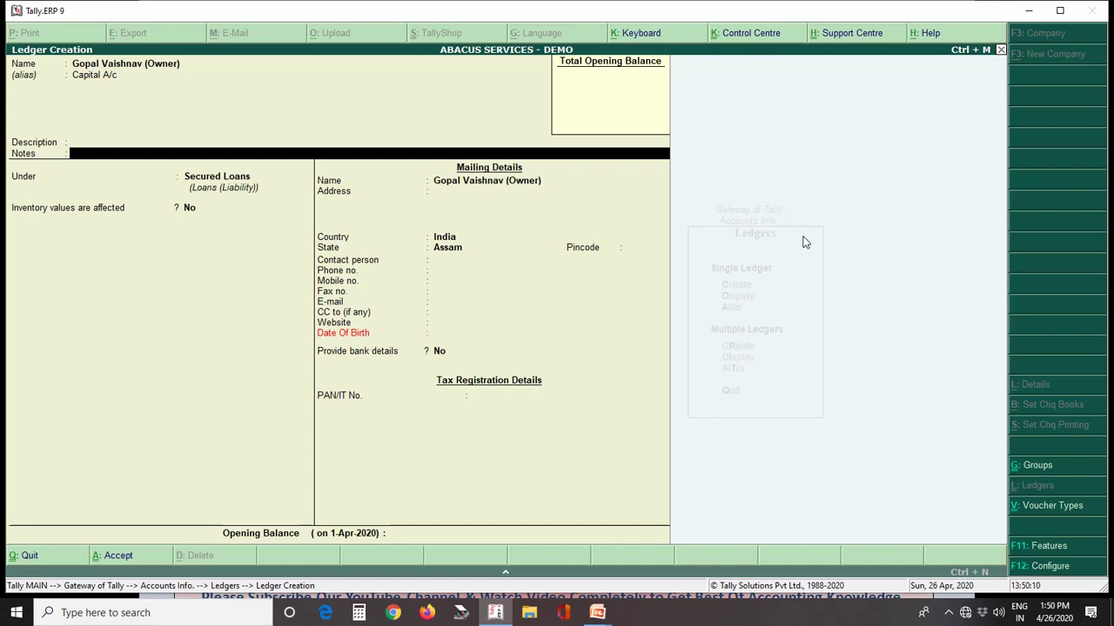
pyautogui.press('Return')
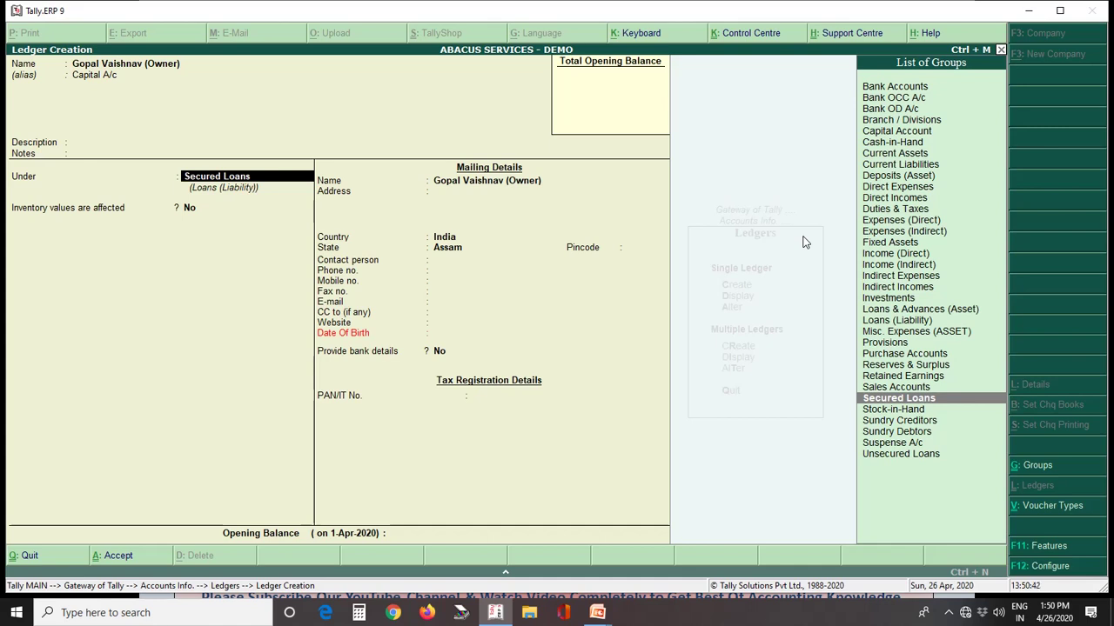
# Step: Place the owner's ledger under the Capital Account group, reviewing that group's settings without changes
pyautogui.write('Capi')
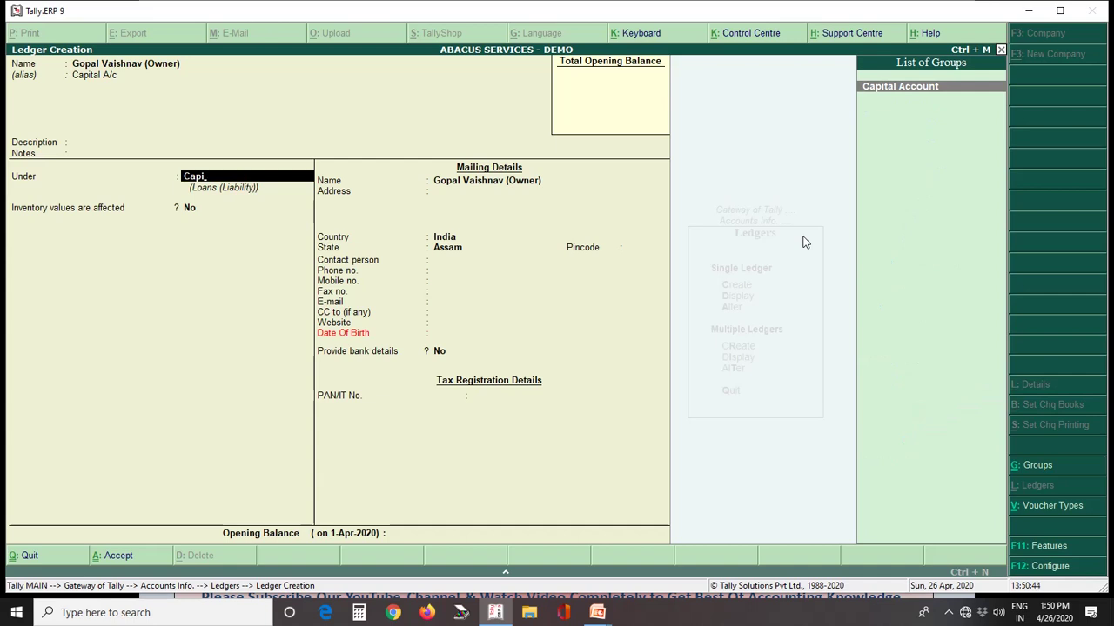
pyautogui.press('Return')
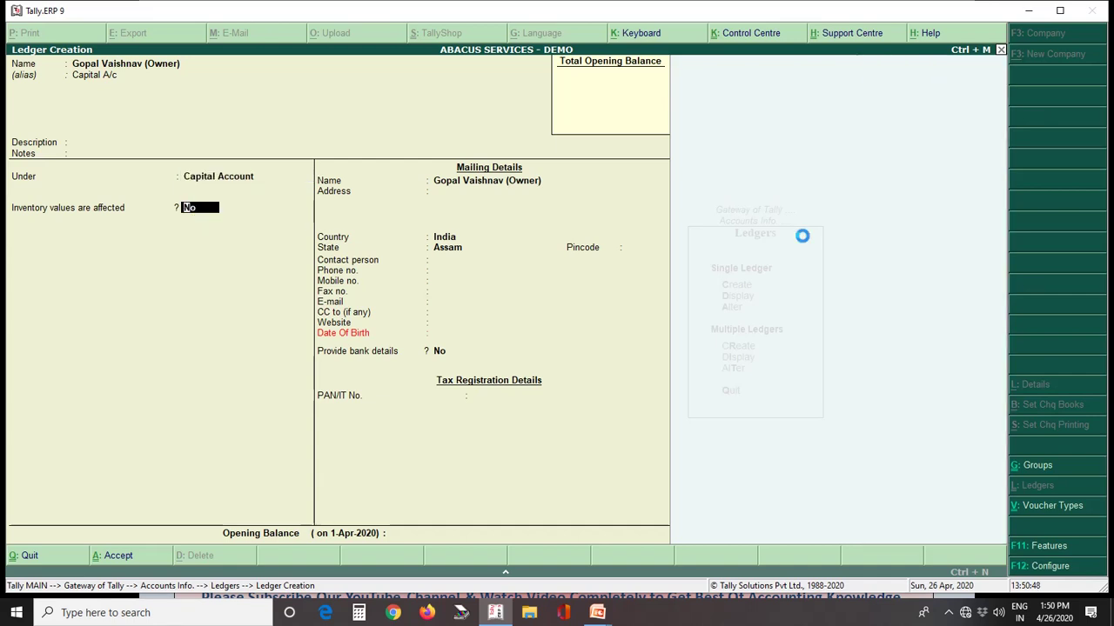
pyautogui.press('BackSpace')
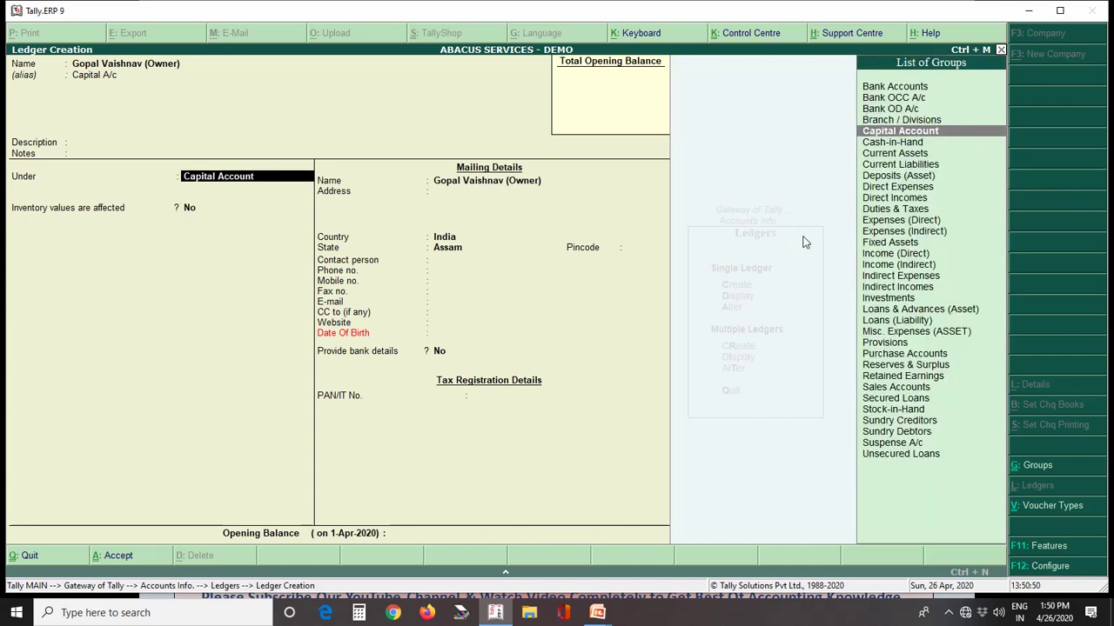
pyautogui.hotkey('ctrl', 'Return')
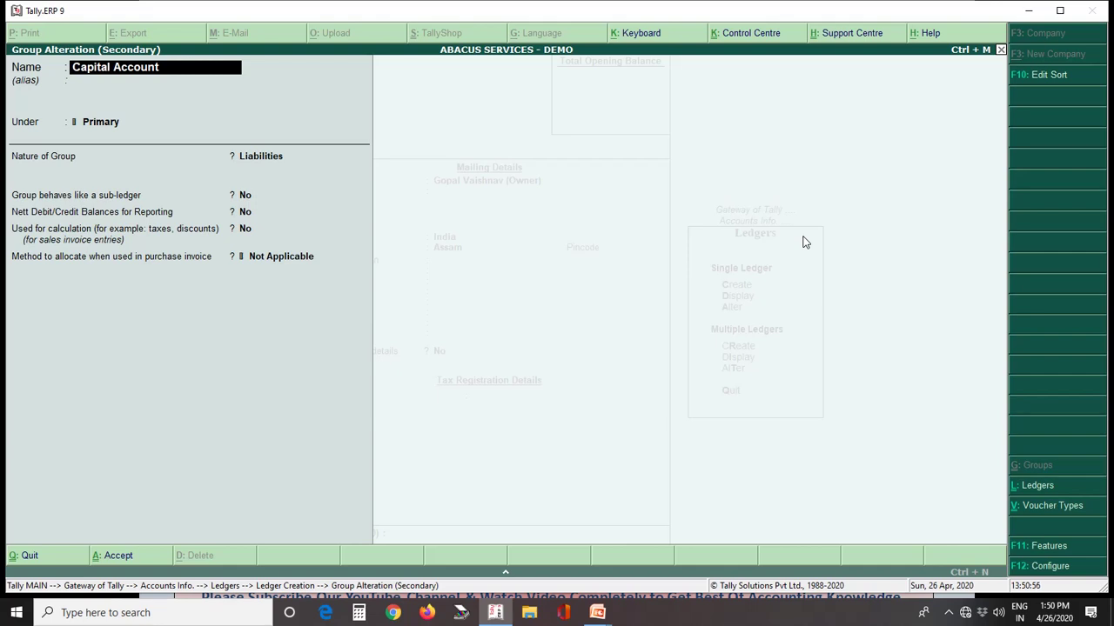
pyautogui.press('Escape')
pyautogui.press('y')
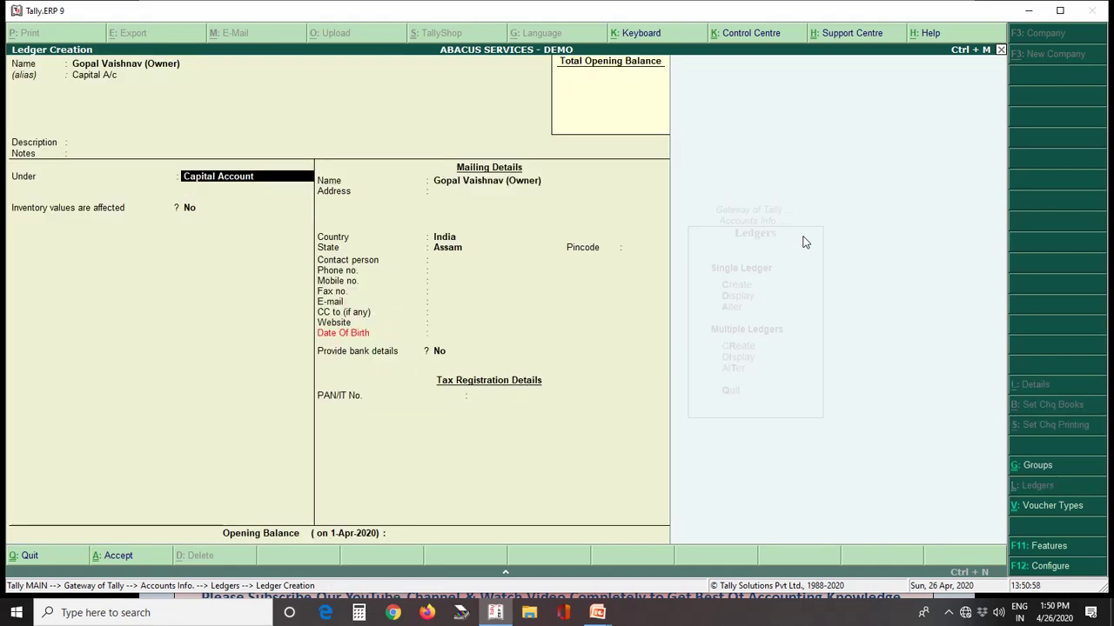
pyautogui.press('Return')
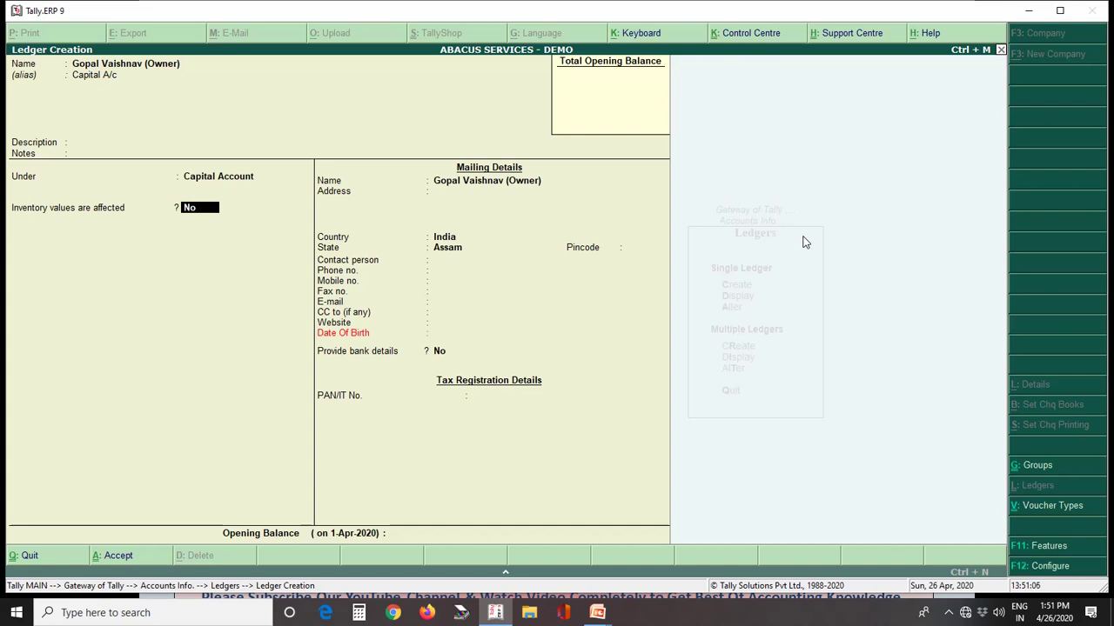
# Step: Give the owner's ledger mailing address 'At Road Jorhat' and save it
pyautogui.press('Return')
pyautogui.press('Return')
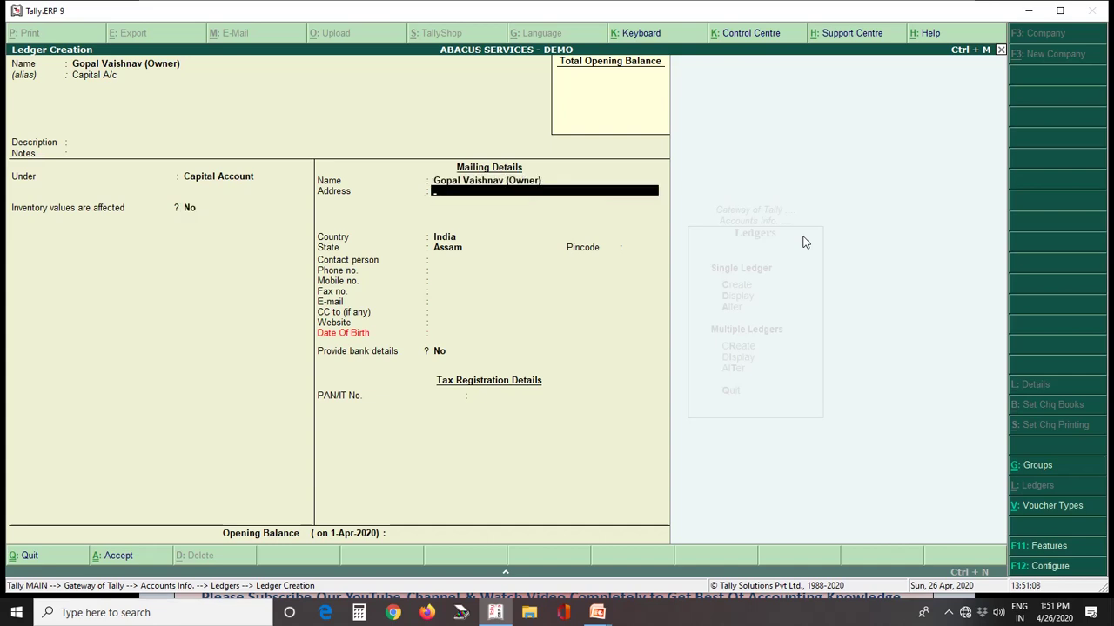
pyautogui.write('At Road Jiorhat')
pyautogui.press('BackSpace')
pyautogui.press('BackSpace')
pyautogui.press('BackSpace')
pyautogui.press('BackSpace')
pyautogui.press('BackSpace')
pyautogui.write('orhat')
pyautogui.press('Return')
pyautogui.press('Return')
pyautogui.press('Return')
pyautogui.press('Return')
pyautogui.press('Return')
pyautogui.press('Return')
pyautogui.press('Return')
pyautogui.press('Return')
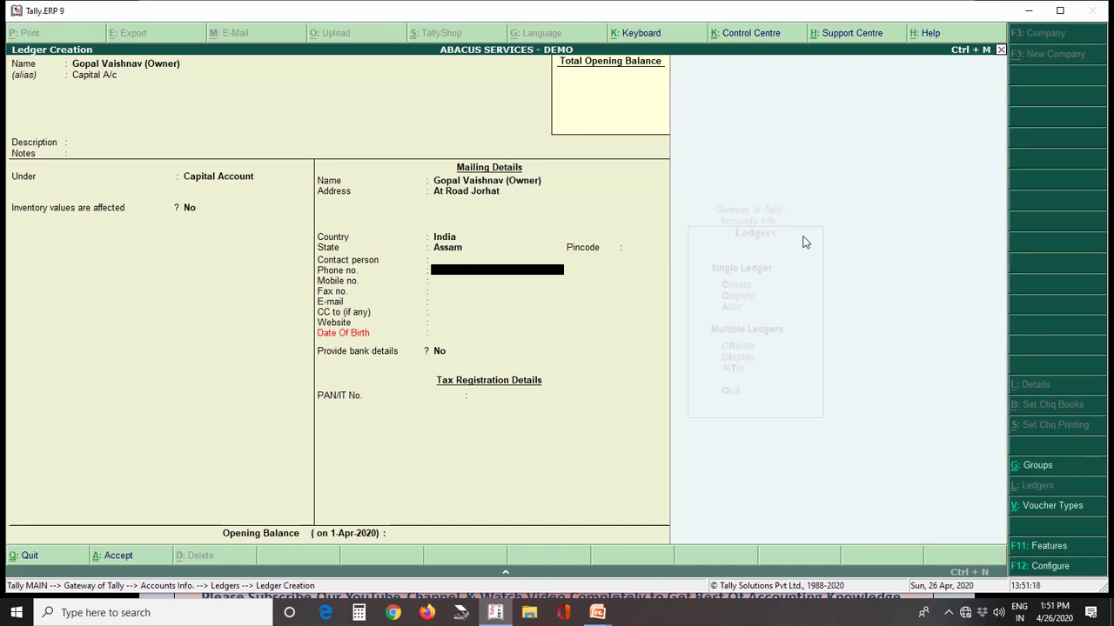
pyautogui.press('Return')
pyautogui.press('Return')
pyautogui.press('Return')
pyautogui.press('Return')
pyautogui.press('Return')
pyautogui.press('Return')
pyautogui.press('Return')
pyautogui.press('Return')
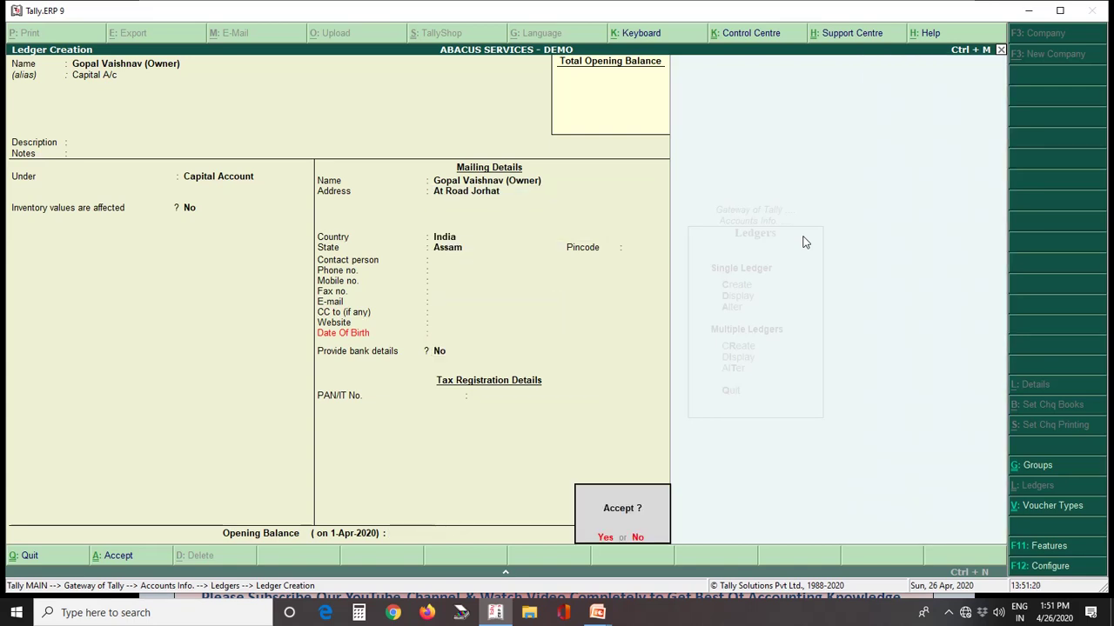
pyautogui.press('n')
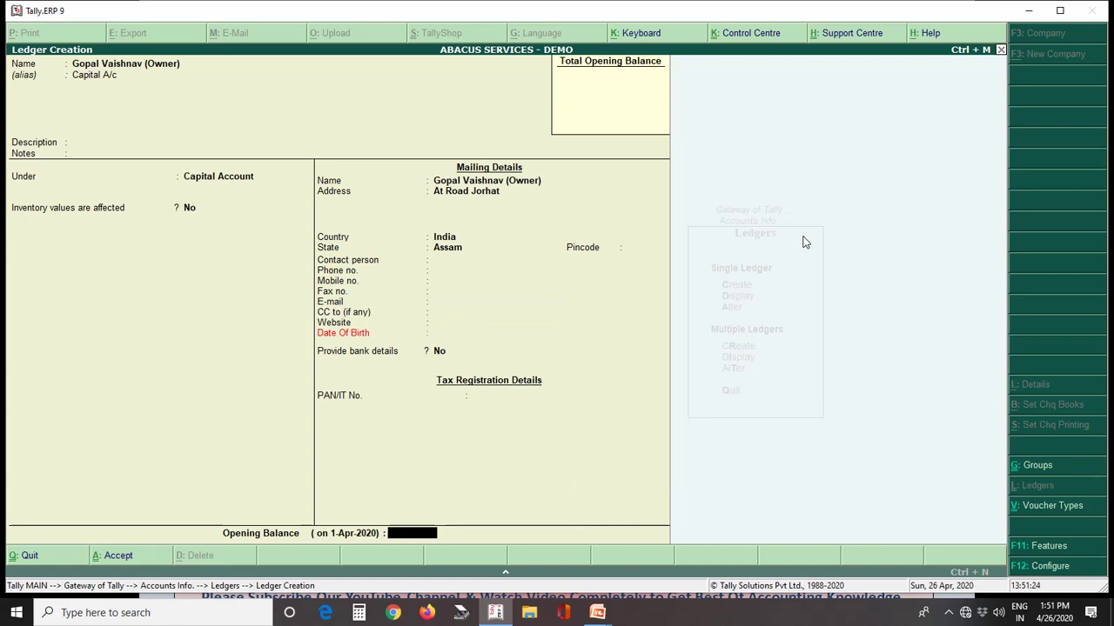
pyautogui.press('Return')
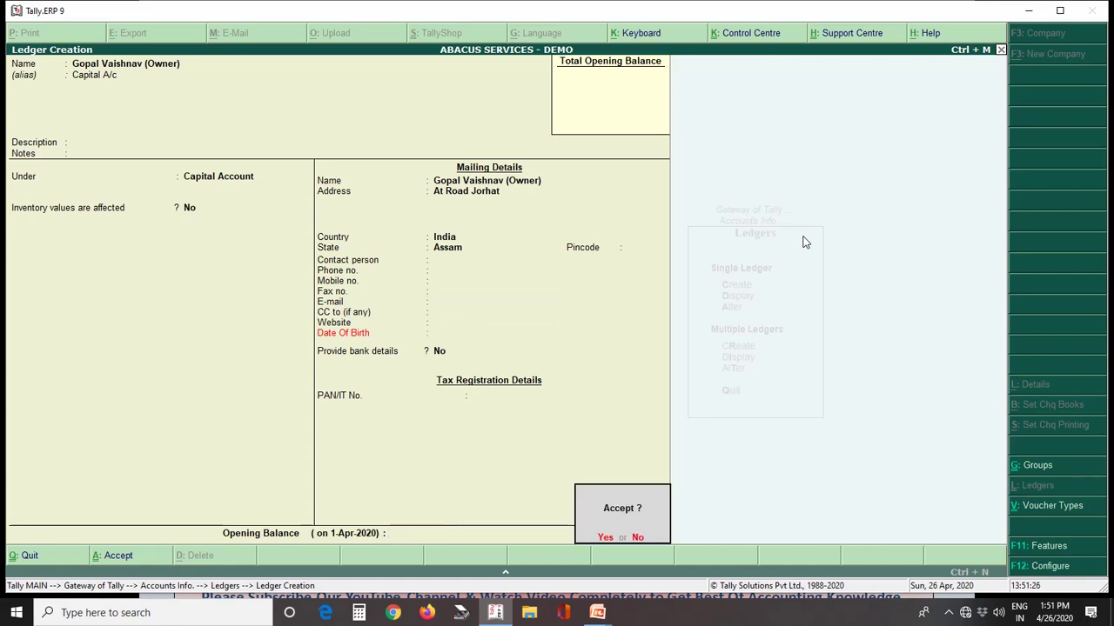
pyautogui.press('y')
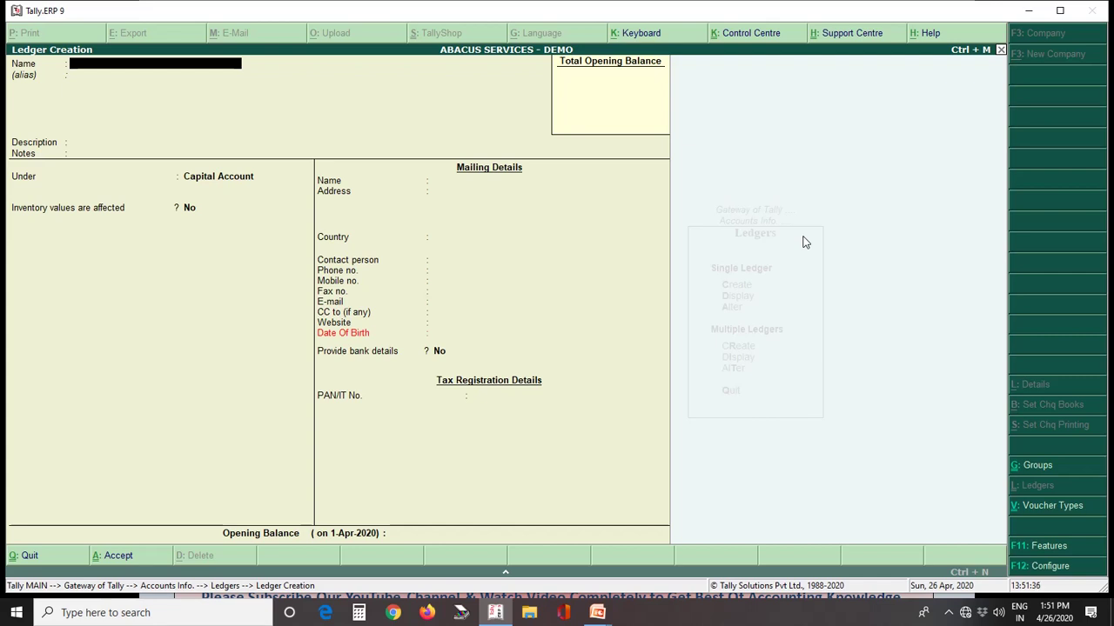
pyautogui.press('Escape')
# Step: Quit the blank ledger form and browse the Display list of ledgers before returning to the Ledgers menu
pyautogui.press('y')
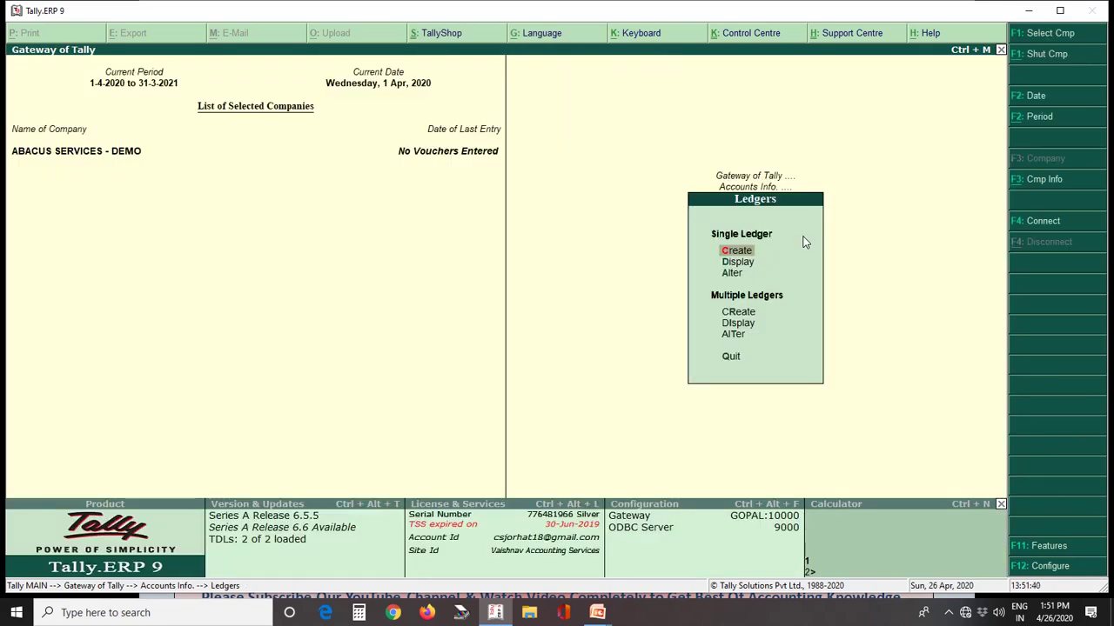
pyautogui.press('Down')
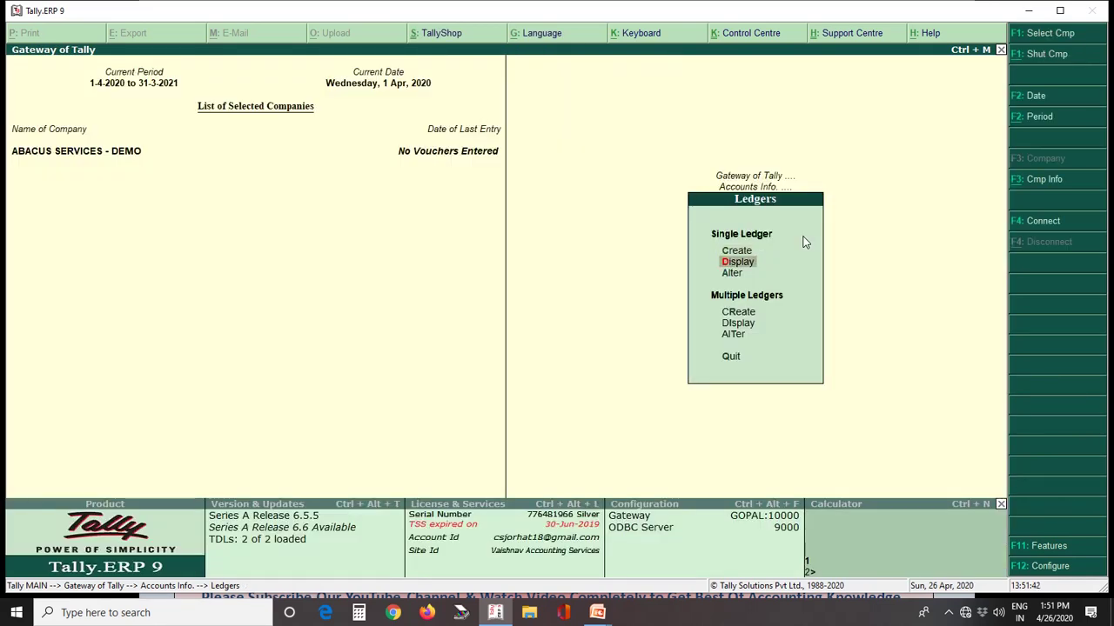
pyautogui.press('Return')
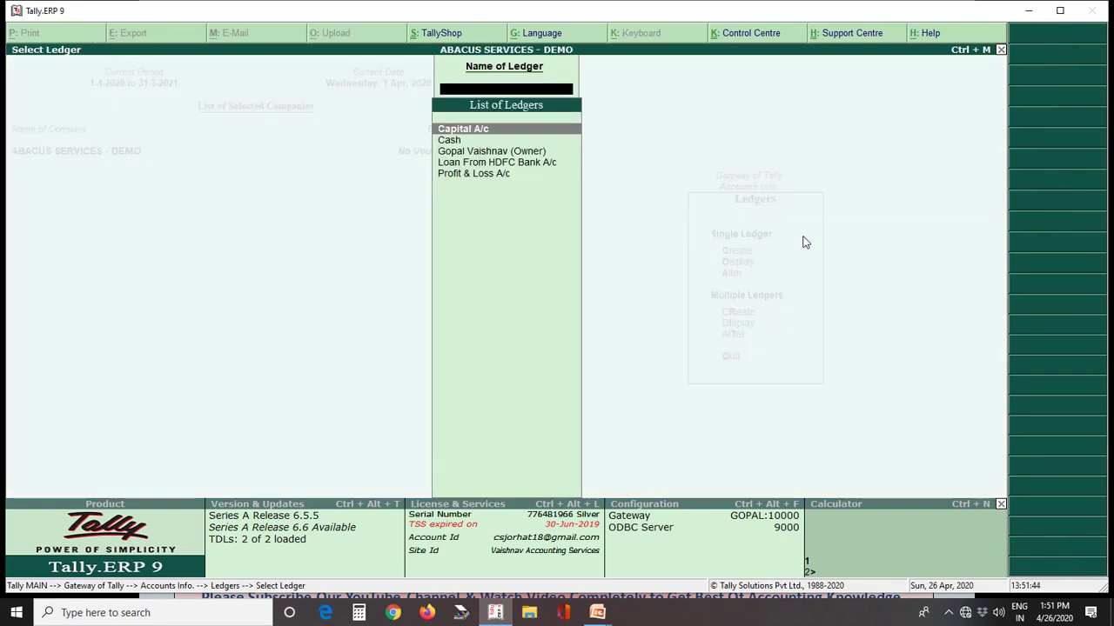
pyautogui.press('Down')
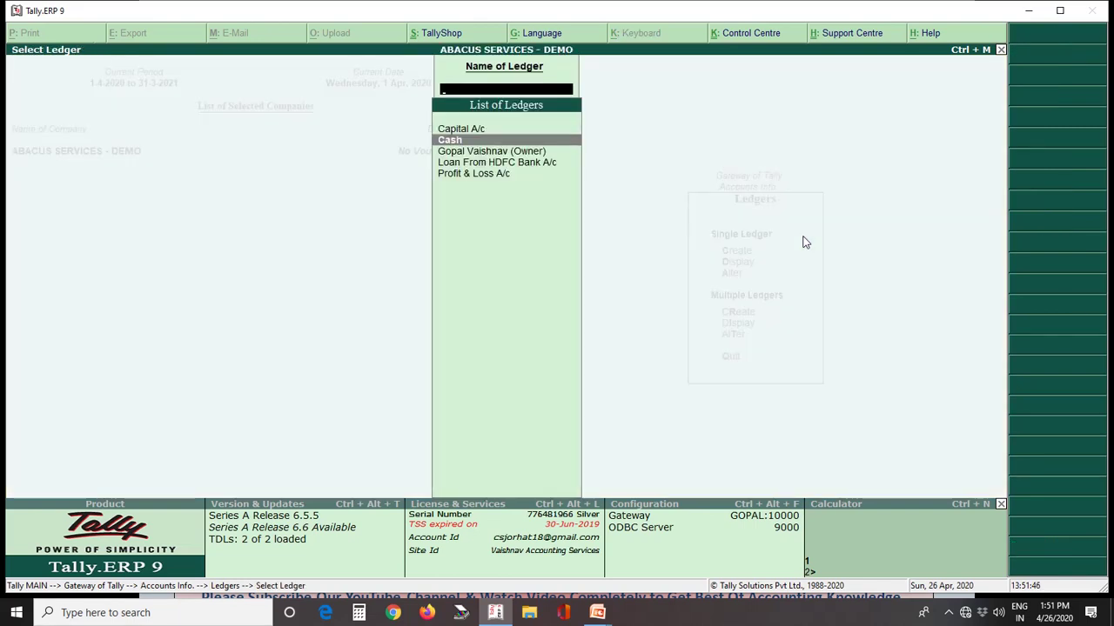
pyautogui.press('Down')
pyautogui.press('Down')
pyautogui.press('Down')
pyautogui.press('Up')
pyautogui.press('Up')
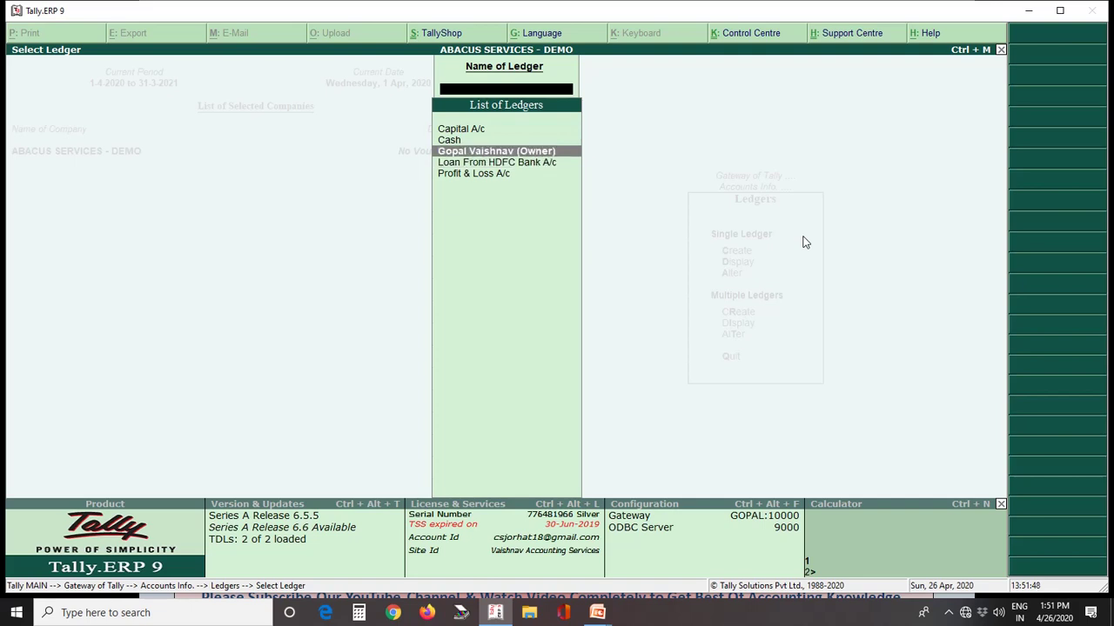
pyautogui.press('Up')
pyautogui.press('Up')
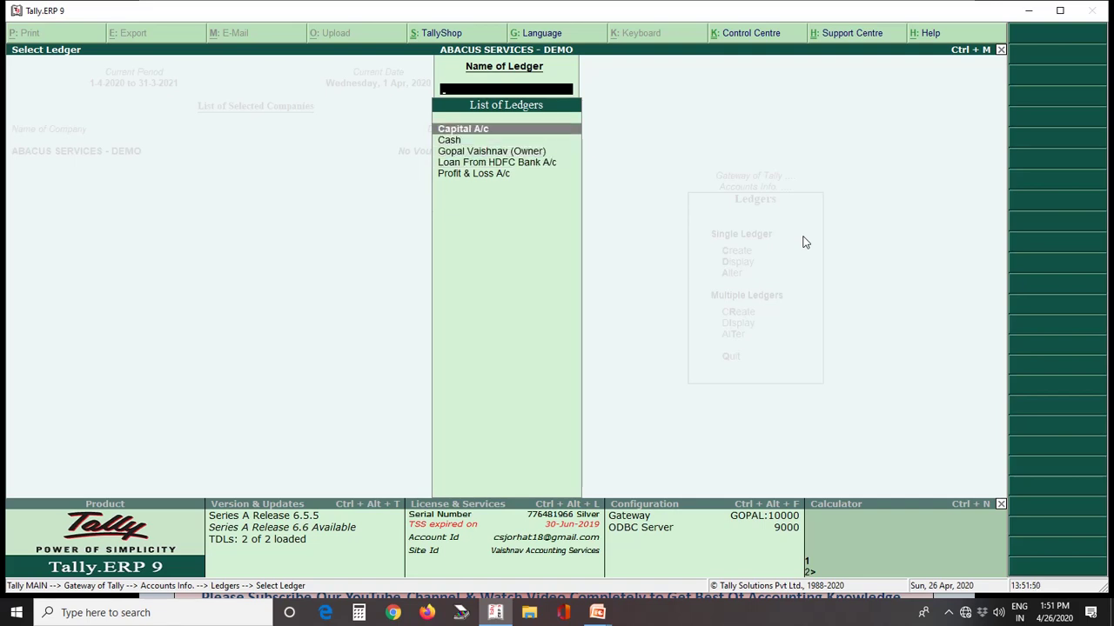
pyautogui.press('Down')
pyautogui.press('Down')
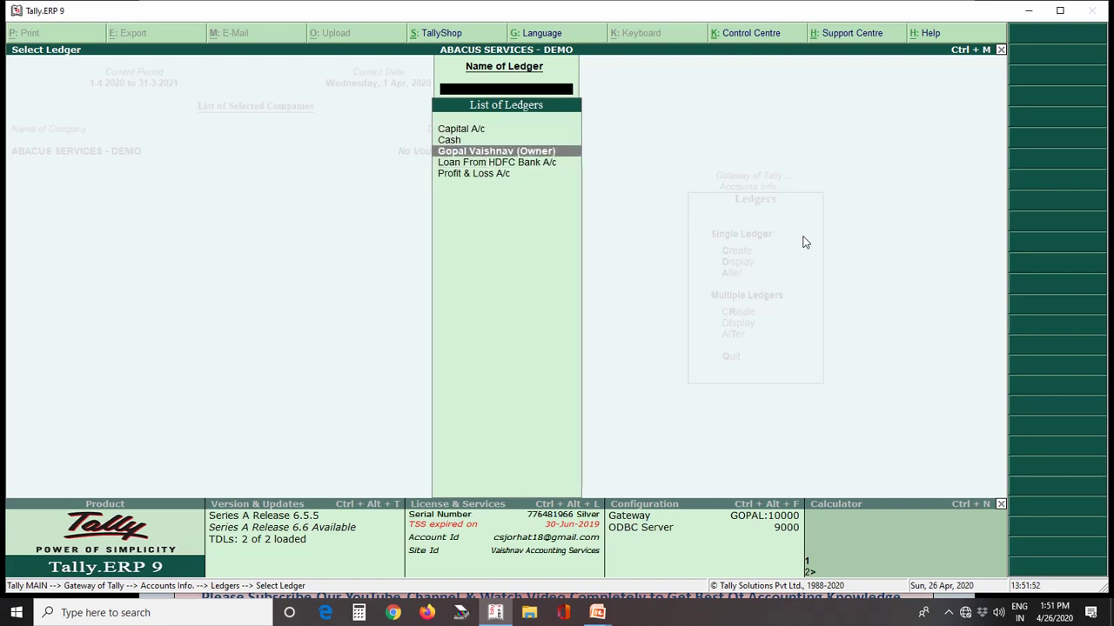
pyautogui.press('Up')
pyautogui.press('Up')
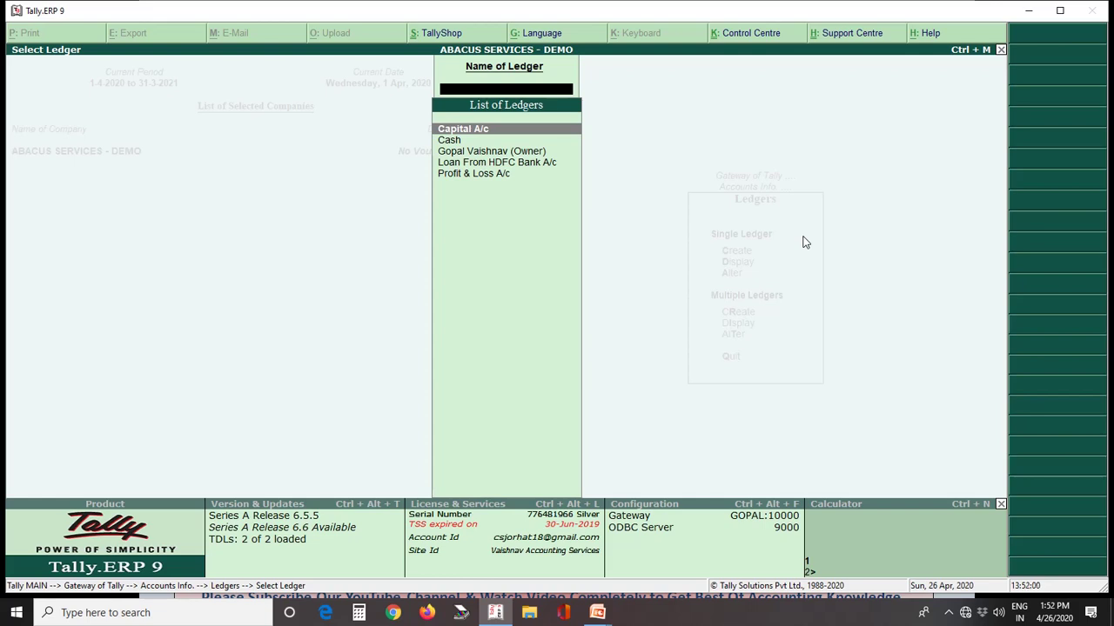
pyautogui.press('Escape')
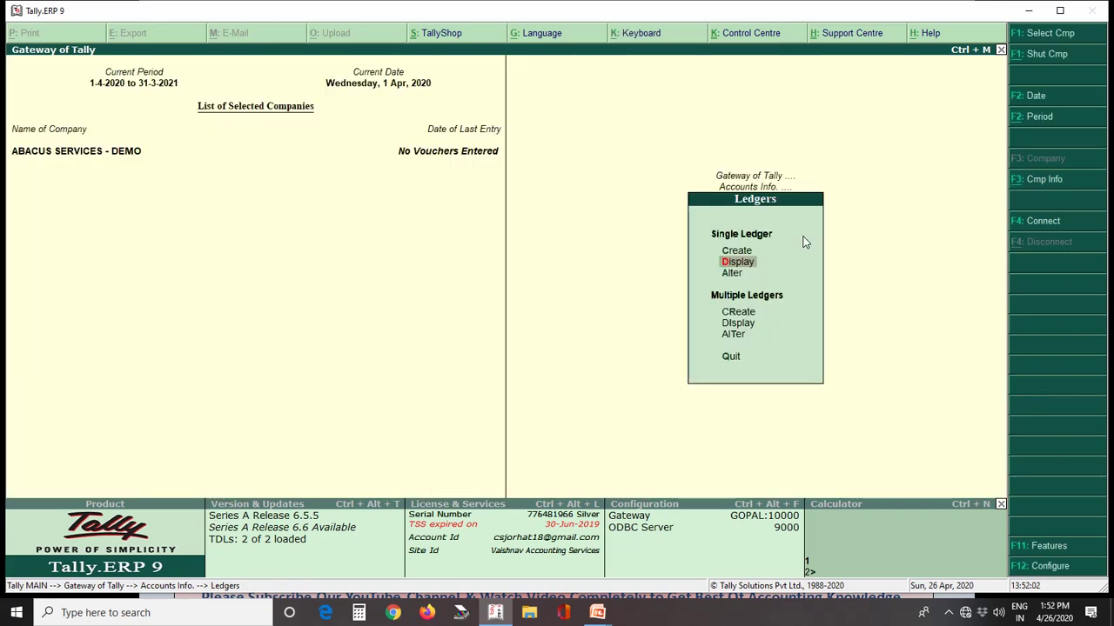
# Step: Alter Loan From HDFC Bank A/c to add pincode 785001 and save it
pyautogui.press('Down')
pyautogui.press('Return')
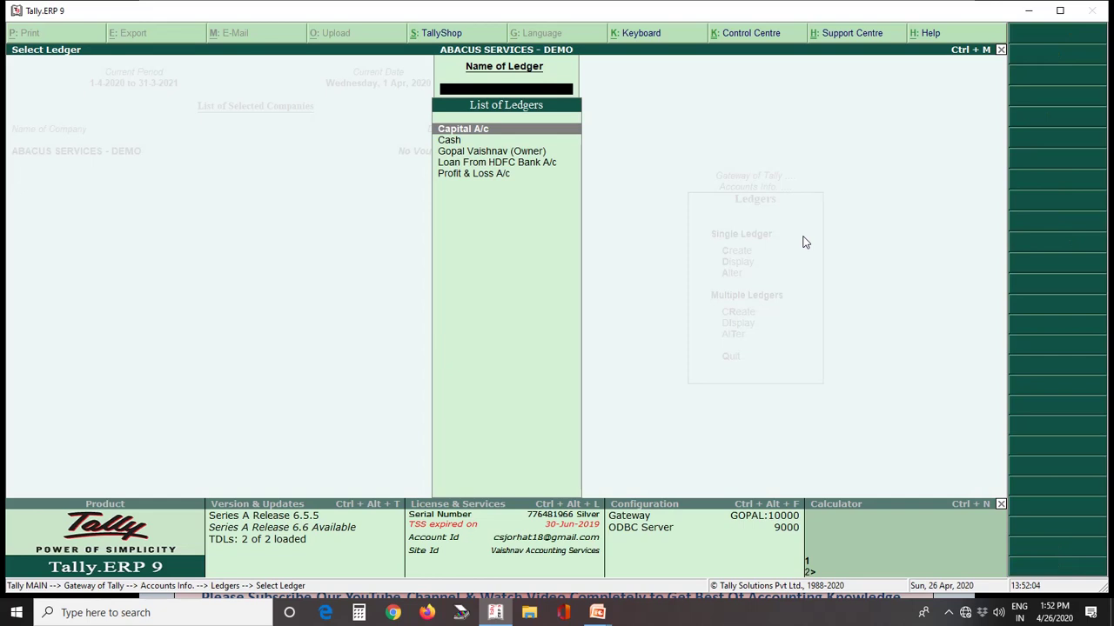
pyautogui.press('Down')
pyautogui.press('Down')
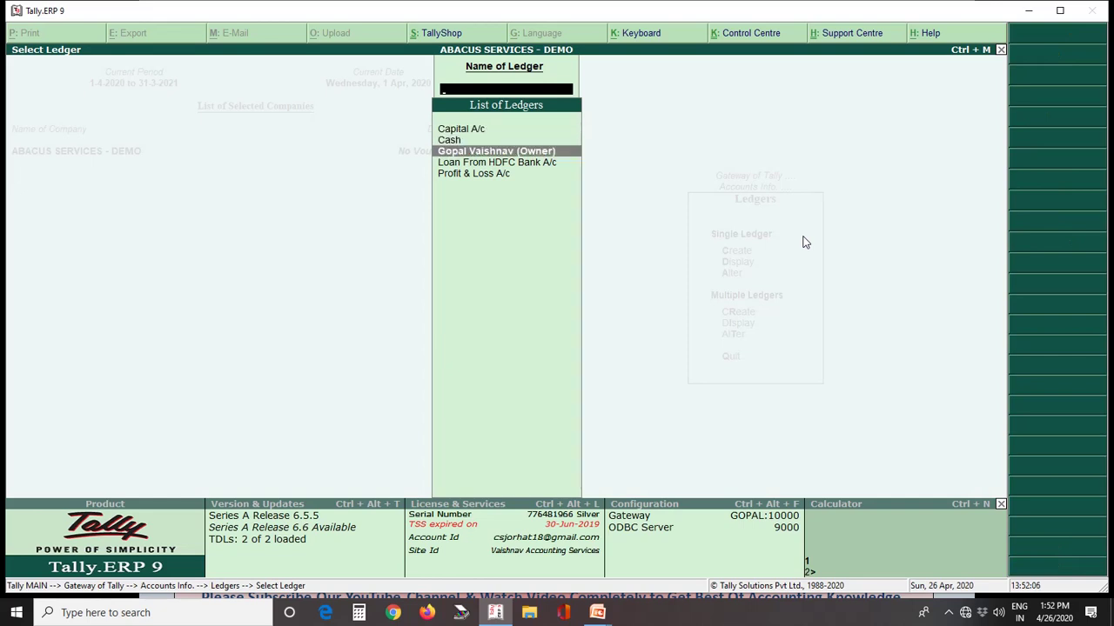
pyautogui.press('Down')
pyautogui.press('Return')
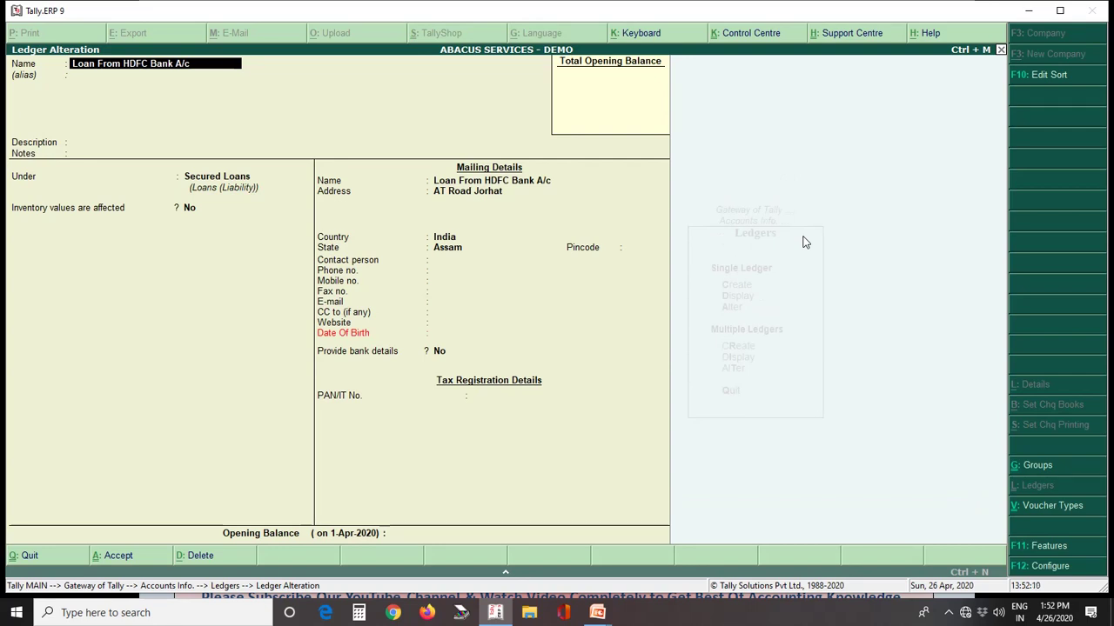
pyautogui.press('Return')
pyautogui.press('Return')
pyautogui.press('Return')
pyautogui.press('Return')
pyautogui.press('Return')
pyautogui.press('Return')
pyautogui.press('Return')
pyautogui.press('Return')
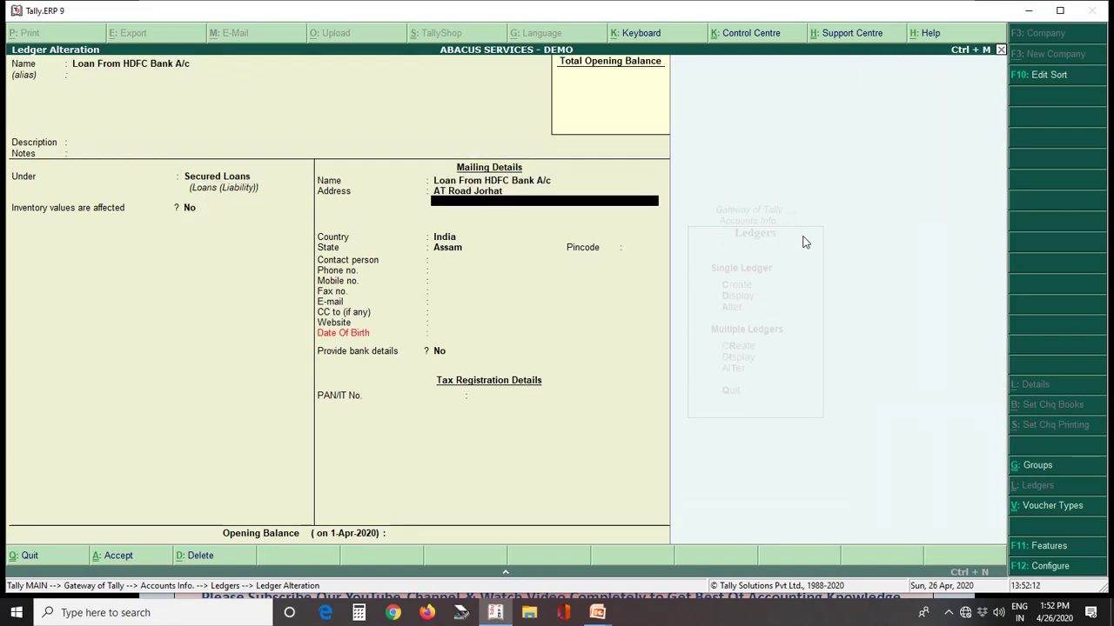
pyautogui.press('Return')
pyautogui.write('785001')
pyautogui.press('Return')
pyautogui.press('Return')
pyautogui.press('Return')
pyautogui.press('Return')
pyautogui.press('Return')
pyautogui.press('Return')
pyautogui.press('Return')
pyautogui.press('Return')
pyautogui.press('Return')
pyautogui.press('Return')
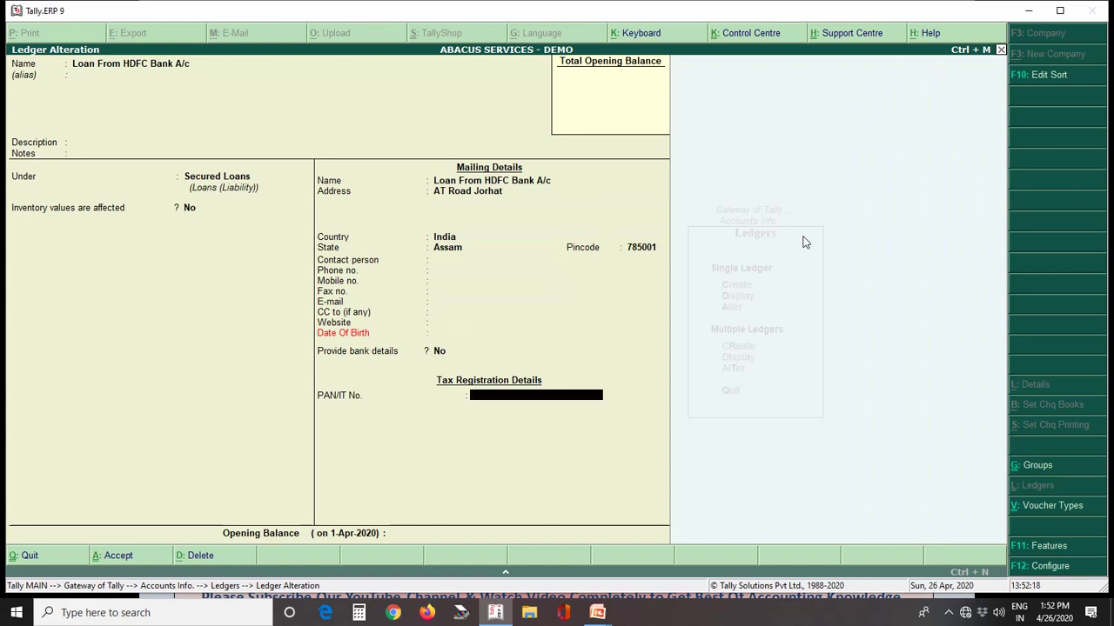
pyautogui.press('Return')
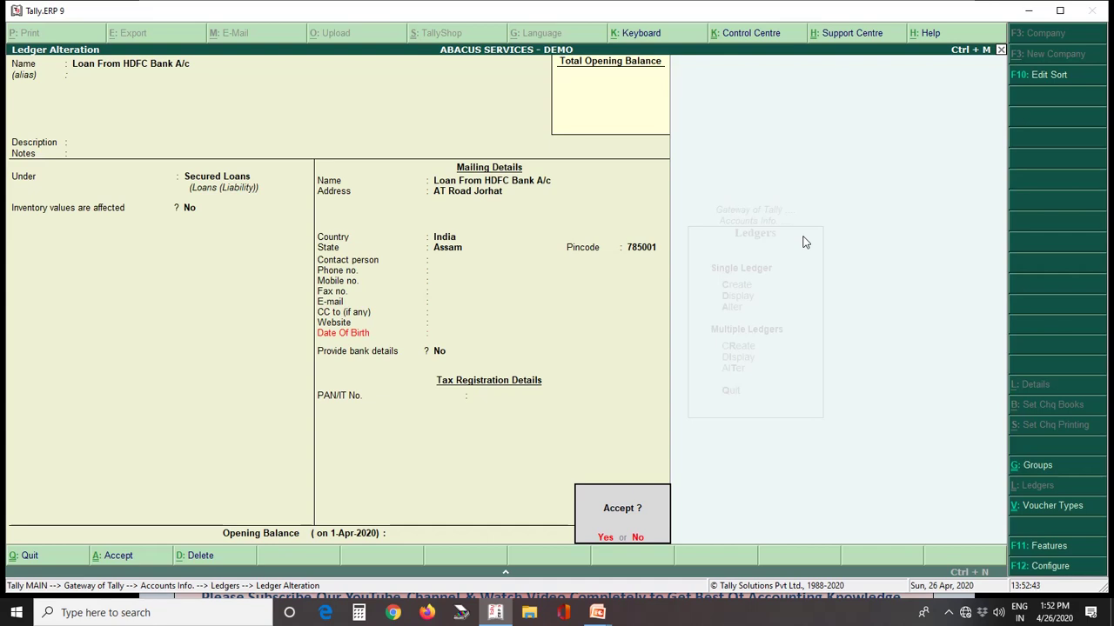
pyautogui.press('Return')
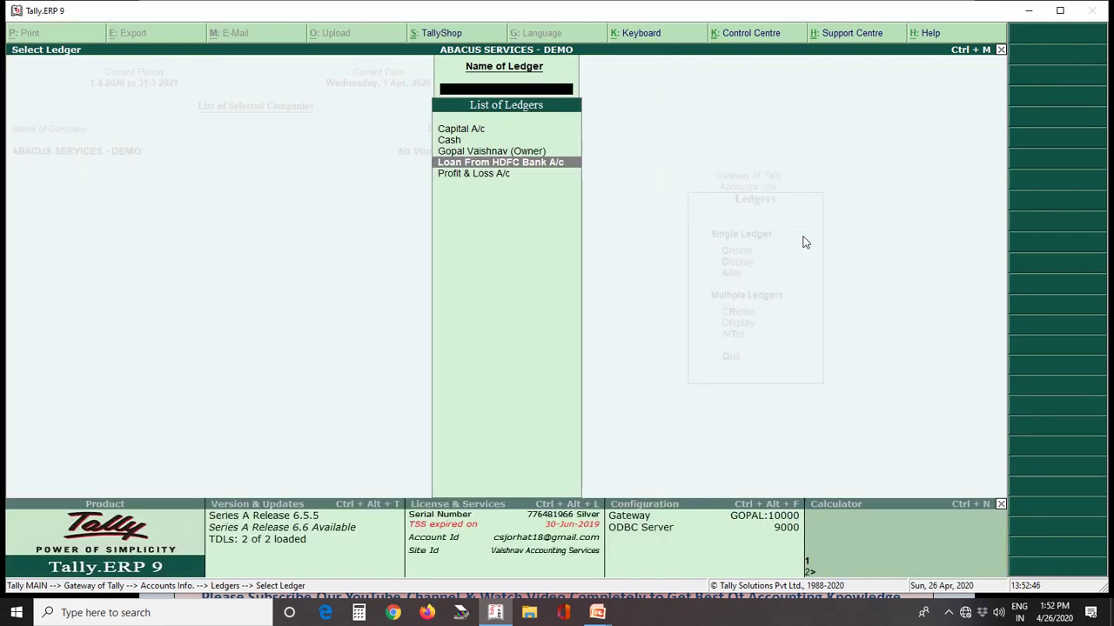
pyautogui.press('Escape')
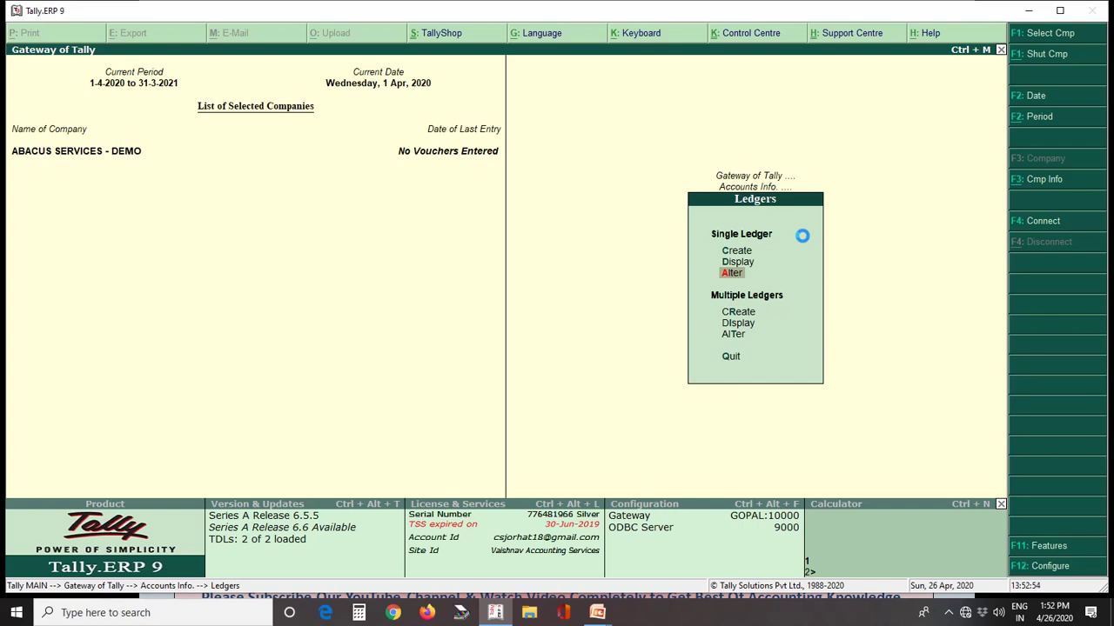
# Step: Open the owner's Capital A/c ledger in Alter and delete it with Alt+D
pyautogui.press('Return')
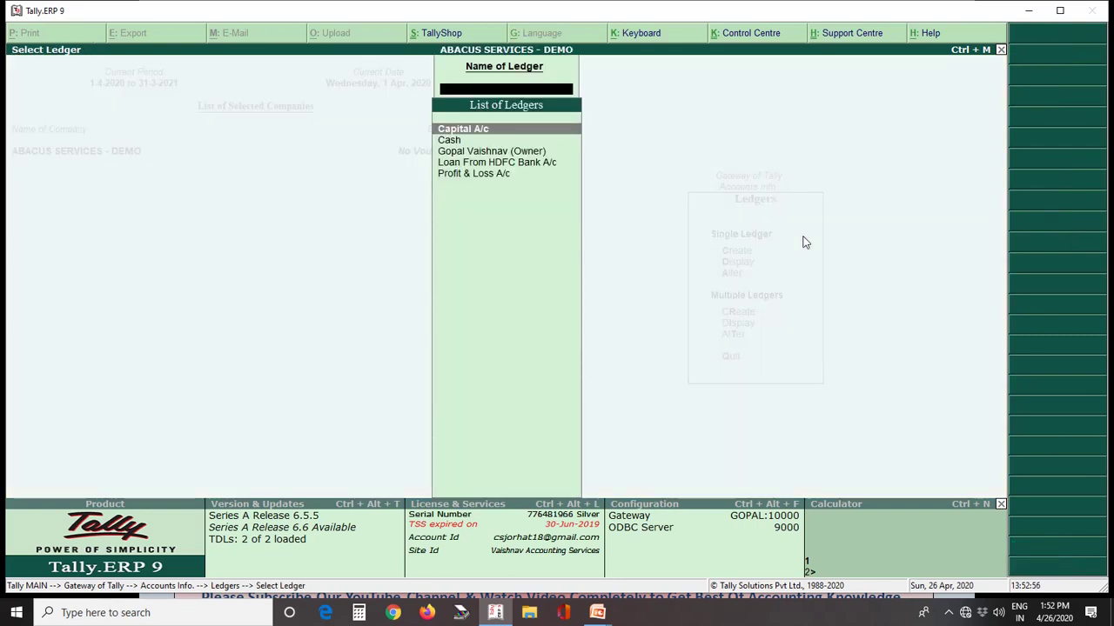
pyautogui.press('Down')
pyautogui.press('Down')
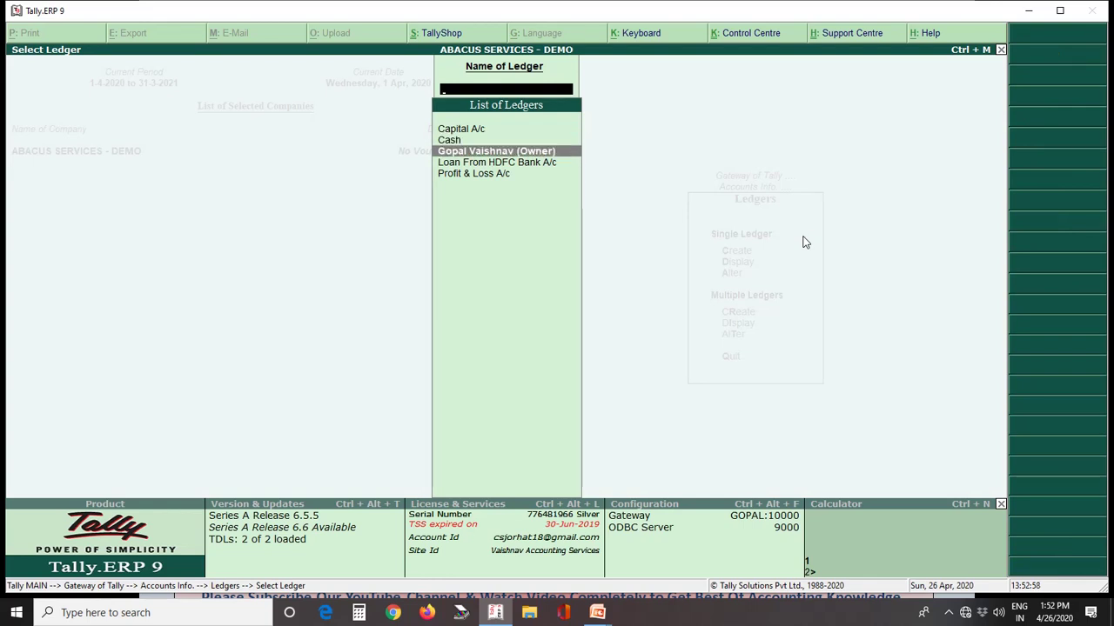
pyautogui.press('Return')
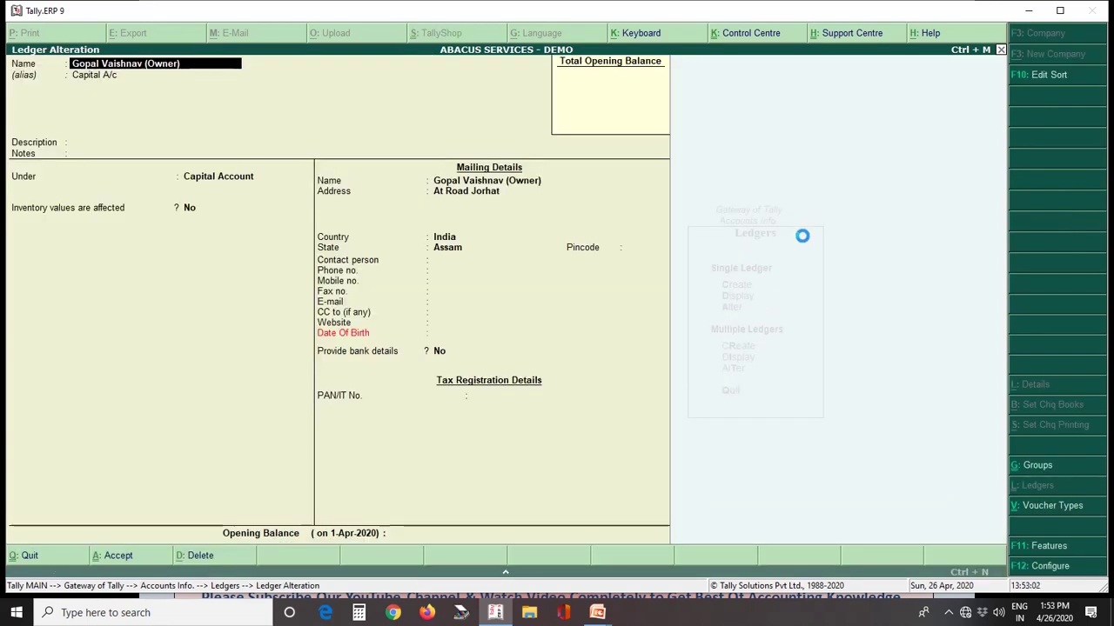
pyautogui.hotkey('alt', 'd')
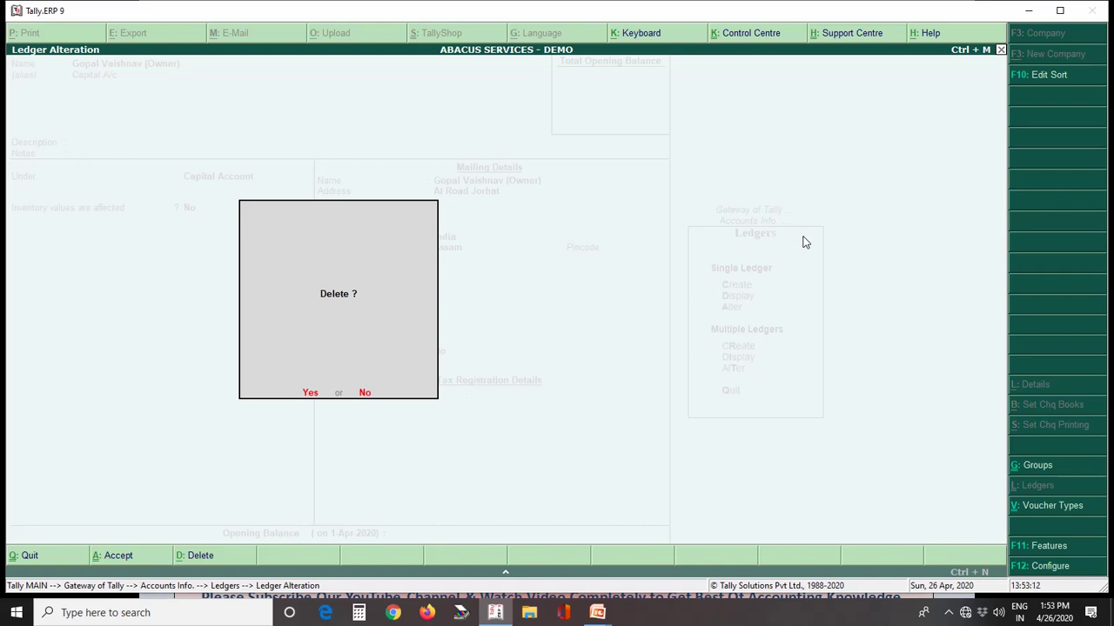
pyautogui.click(310, 394)
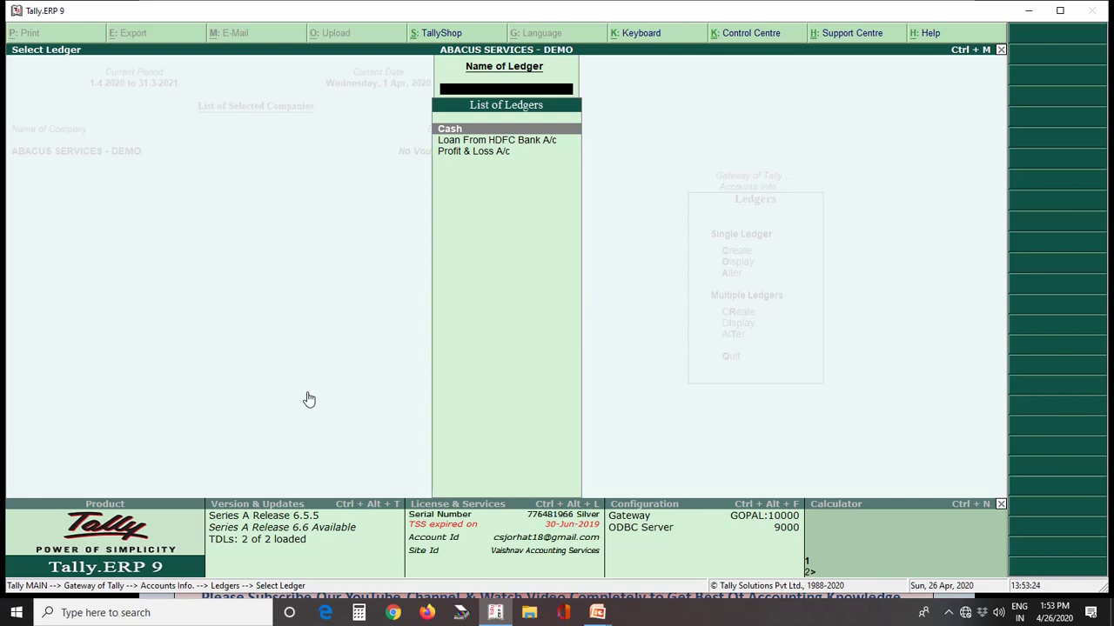
pyautogui.press('Escape')
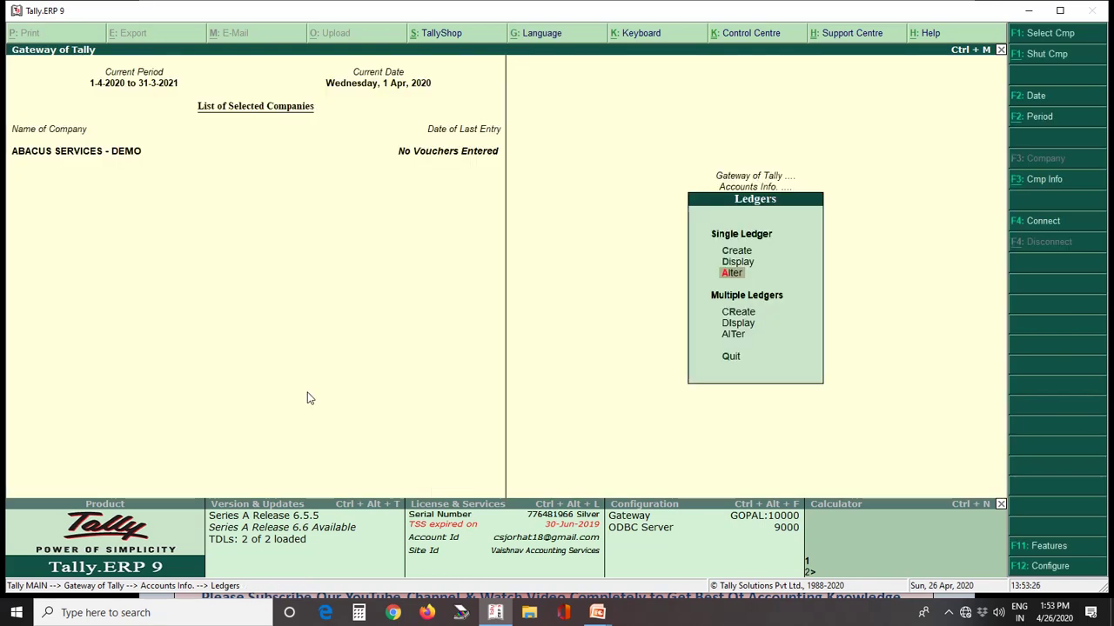